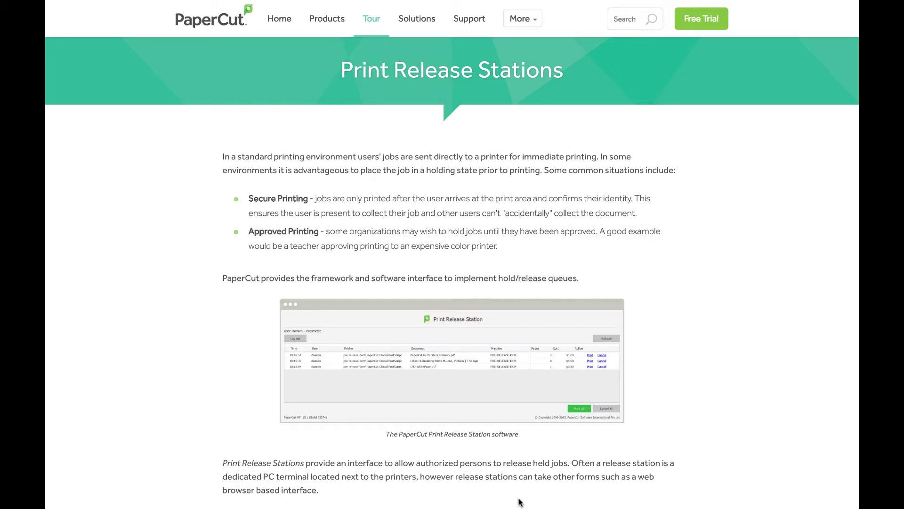
Scroll down the Print Release Stations tour page toward the online user manual link.
{"action": "scroll", "coordinate": [520, 502], "scroll_direction": "down", "scroll_amount": 3}
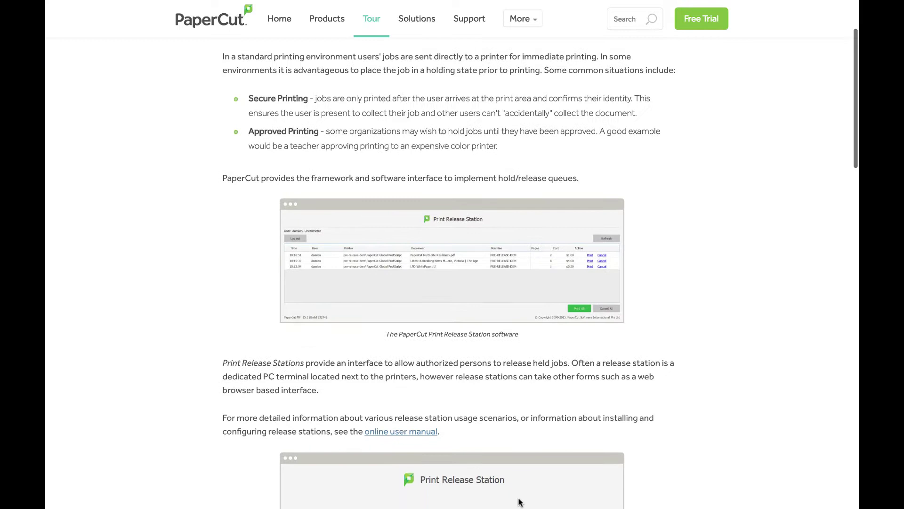
{"action": "scroll", "coordinate": [519, 502], "scroll_direction": "down", "scroll_amount": 1}
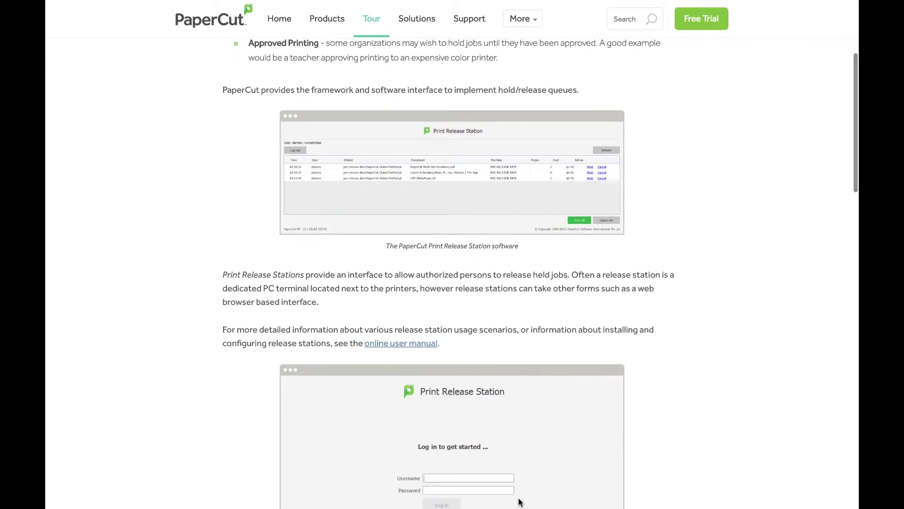
{"action": "scroll", "coordinate": [520, 502], "scroll_direction": "down", "scroll_amount": 2}
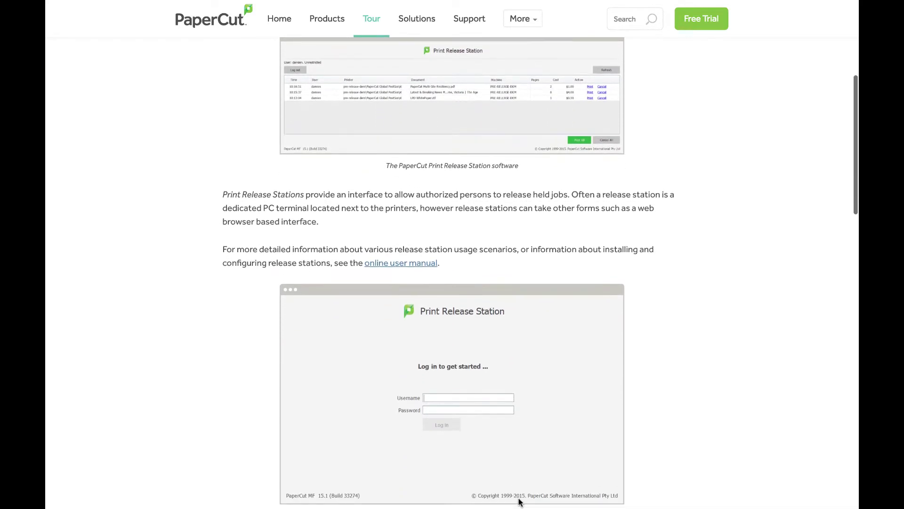
{"action": "scroll", "coordinate": [520, 502], "scroll_direction": "down", "scroll_amount": 3}
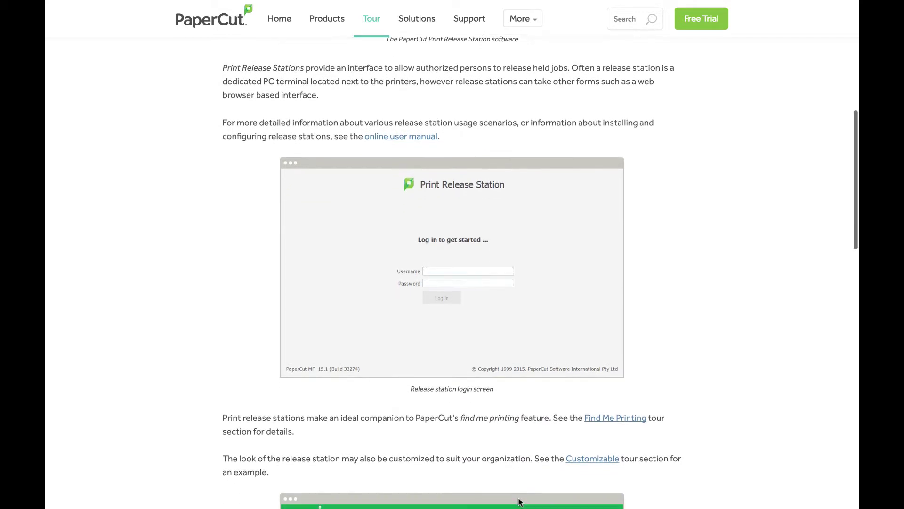
{"action": "scroll", "coordinate": [519, 502], "scroll_direction": "down", "scroll_amount": 1}
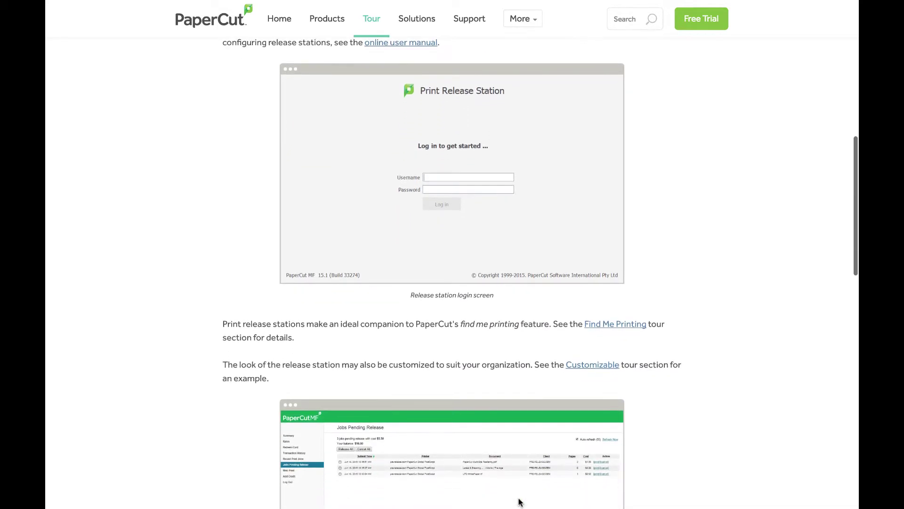
{"action": "scroll", "coordinate": [520, 502], "scroll_direction": "down", "scroll_amount": 2}
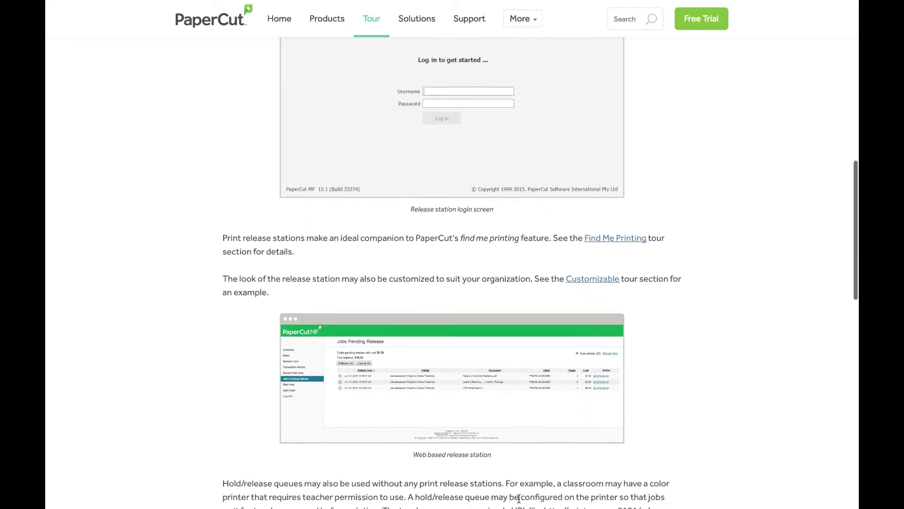
{"action": "scroll", "coordinate": [519, 499], "scroll_direction": "down", "scroll_amount": 1}
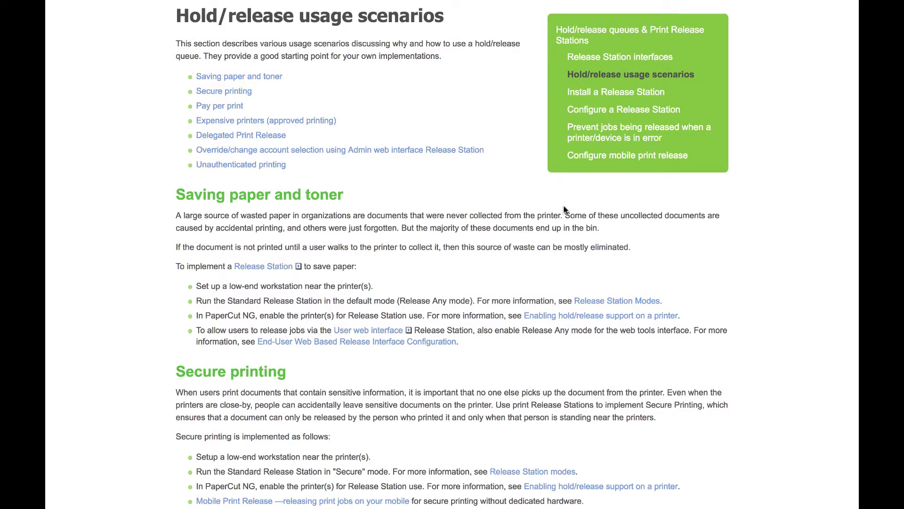
{"action": "scroll", "coordinate": [564, 209], "scroll_direction": "down", "scroll_amount": 3}
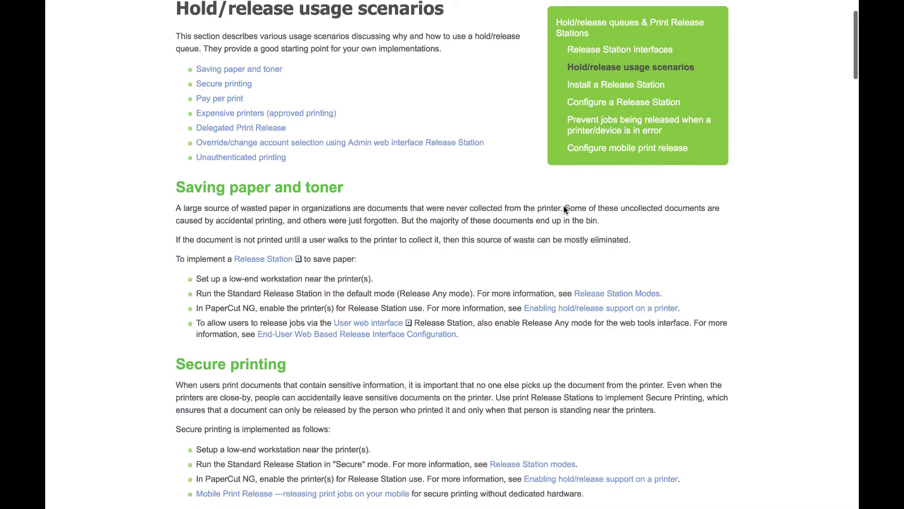
{"action": "scroll", "coordinate": [564, 208], "scroll_direction": "down", "scroll_amount": 5}
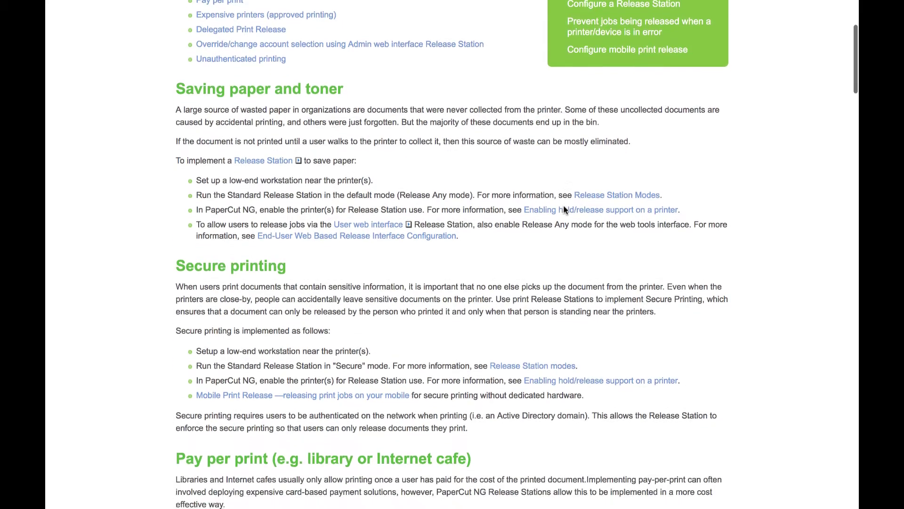
{"action": "scroll", "coordinate": [564, 209], "scroll_direction": "down", "scroll_amount": 5}
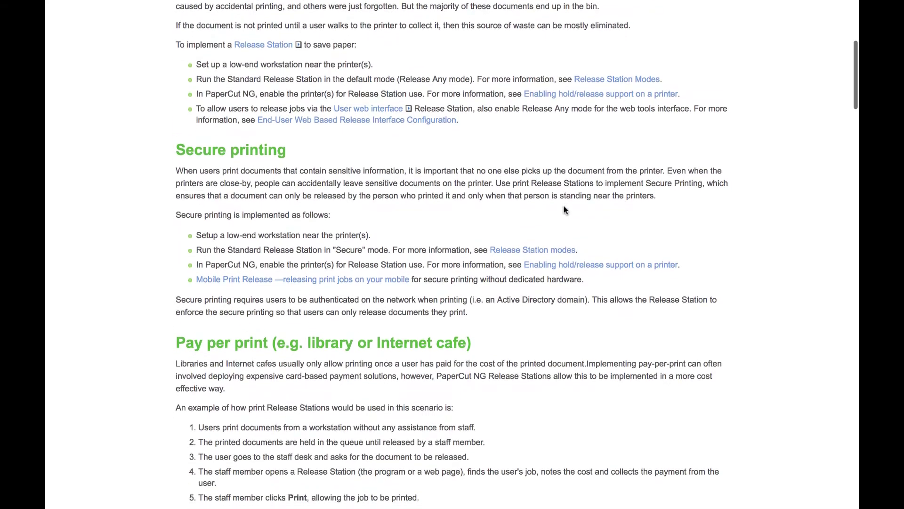
{"action": "scroll", "coordinate": [564, 209], "scroll_direction": "down", "scroll_amount": 3}
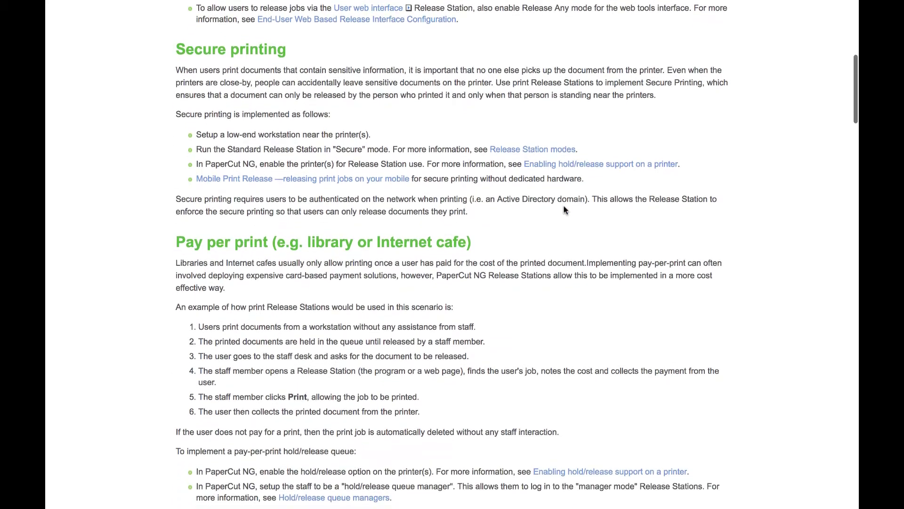
{"action": "scroll", "coordinate": [565, 209], "scroll_direction": "down", "scroll_amount": 5}
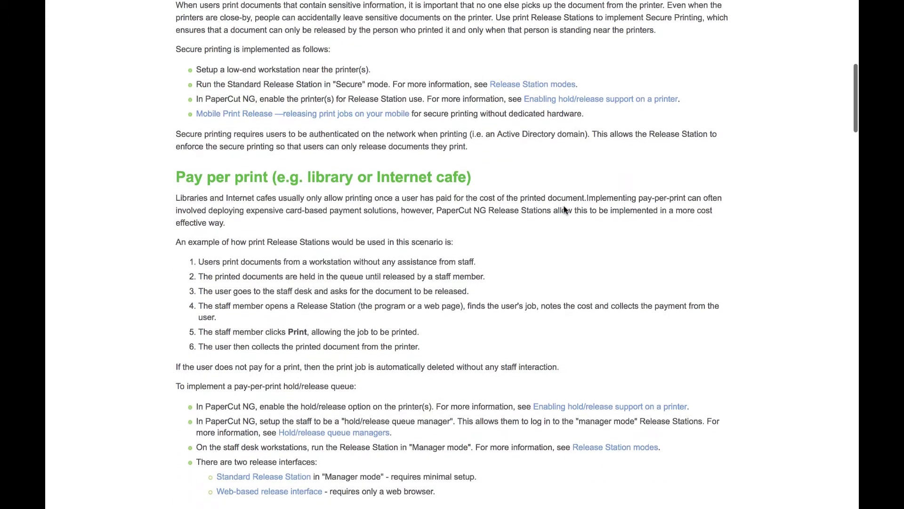
{"action": "scroll", "coordinate": [564, 209], "scroll_direction": "down", "scroll_amount": 6}
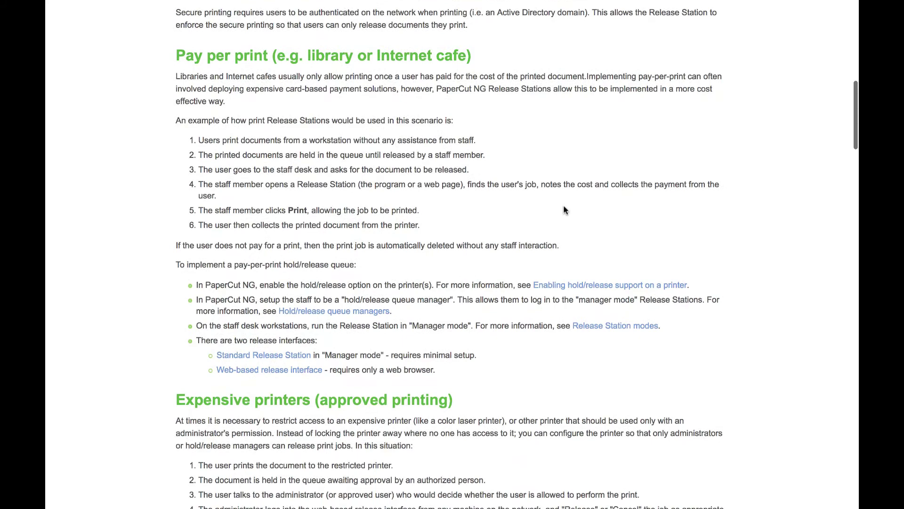
{"action": "scroll", "coordinate": [564, 209], "scroll_direction": "down", "scroll_amount": 4}
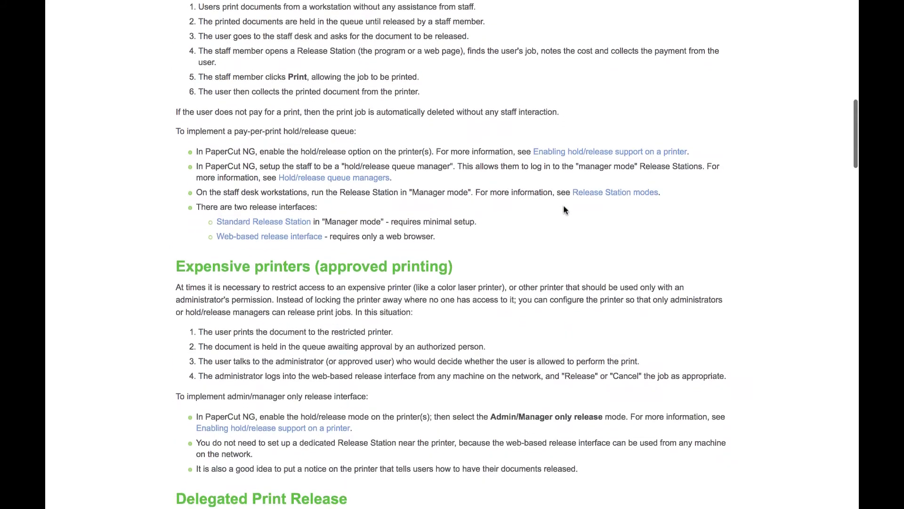
{"action": "scroll", "coordinate": [564, 209], "scroll_direction": "down", "scroll_amount": 6}
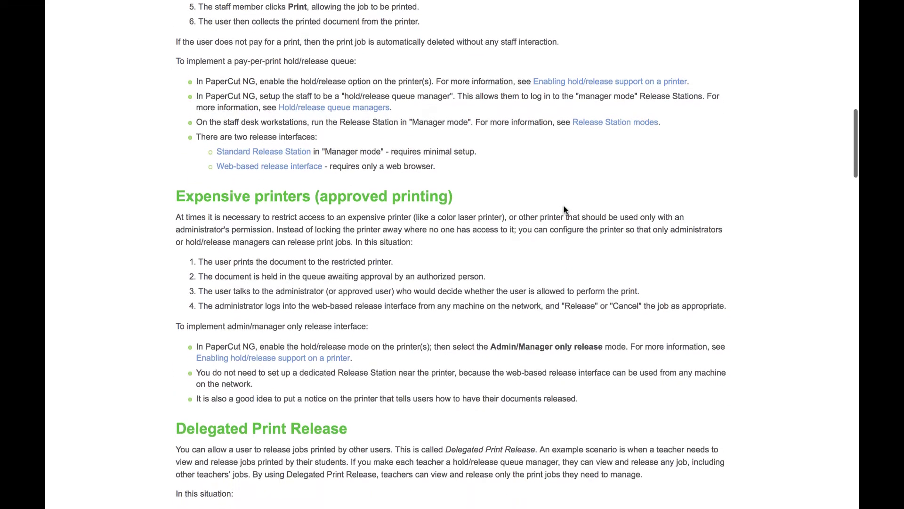
{"action": "scroll", "coordinate": [564, 209], "scroll_direction": "down", "scroll_amount": 6}
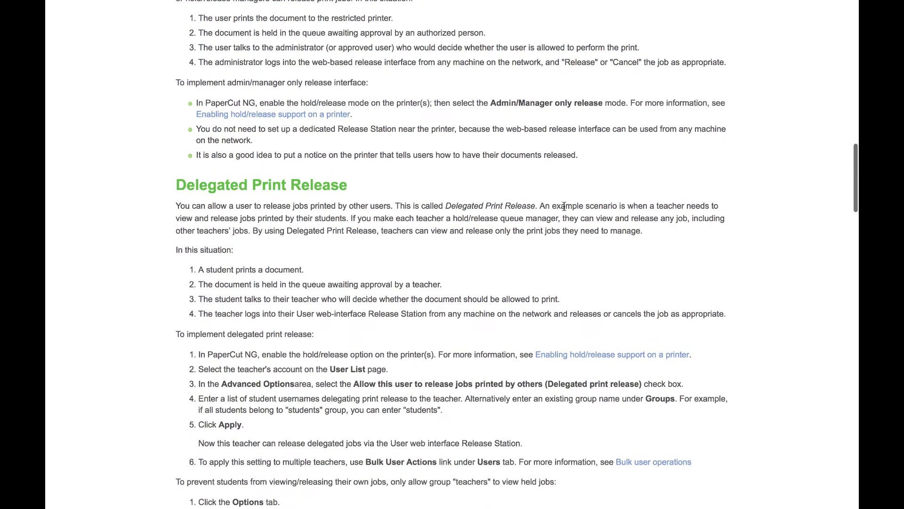
{"action": "scroll", "coordinate": [564, 210], "scroll_direction": "down", "scroll_amount": 5}
{"action": "scroll", "coordinate": [565, 207], "scroll_direction": "down", "scroll_amount": 5}
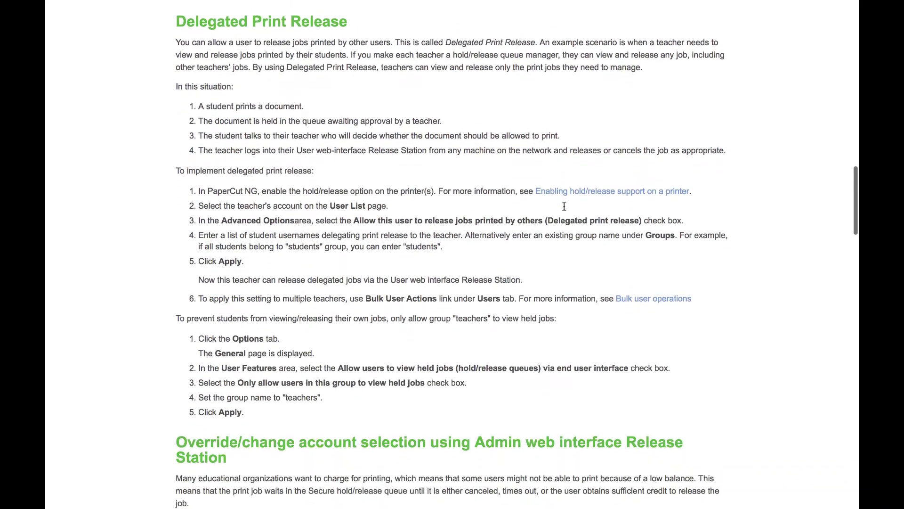
{"action": "scroll", "coordinate": [564, 210], "scroll_direction": "down", "scroll_amount": 8}
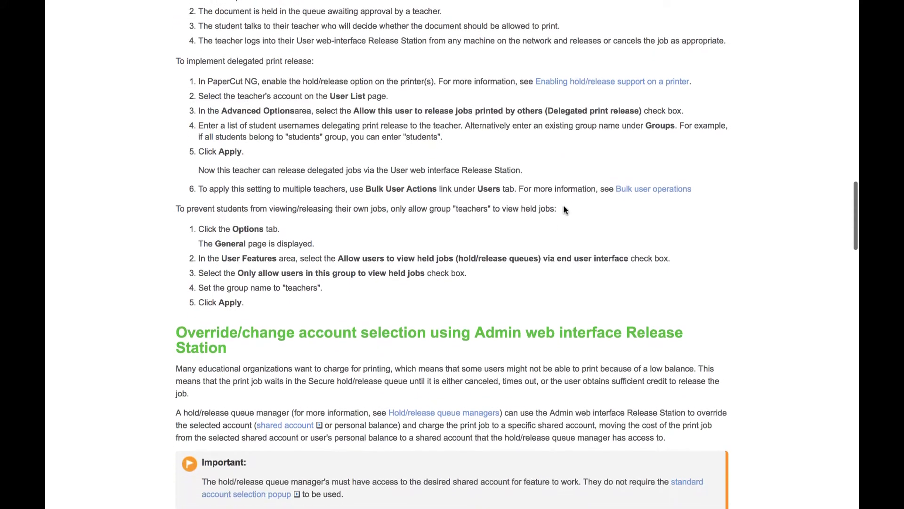
{"action": "scroll", "coordinate": [566, 209], "scroll_direction": "down", "scroll_amount": 5}
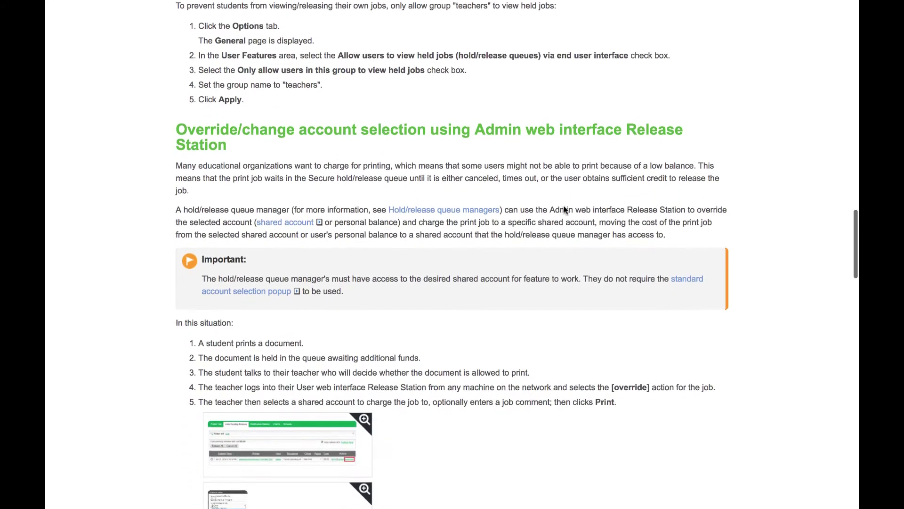
{"action": "scroll", "coordinate": [564, 208], "scroll_direction": "down", "scroll_amount": 3}
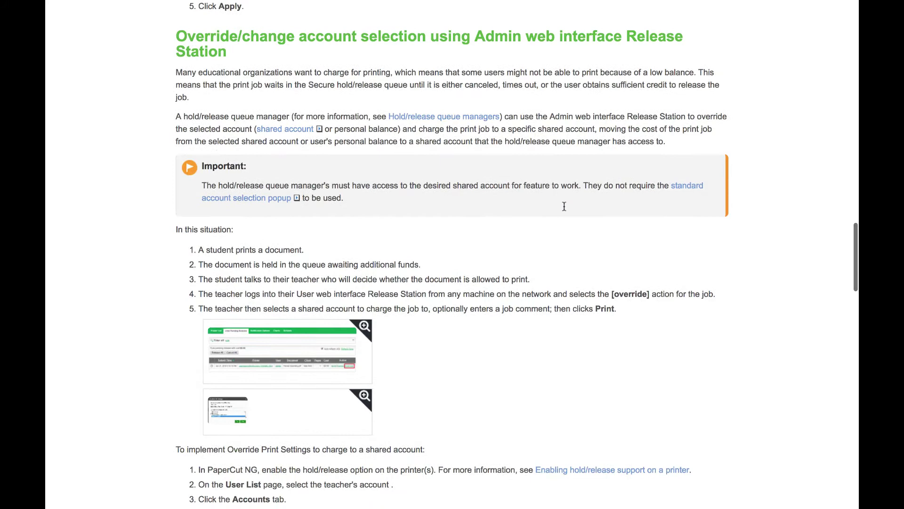
{"action": "scroll", "coordinate": [564, 207], "scroll_direction": "down", "scroll_amount": 7}
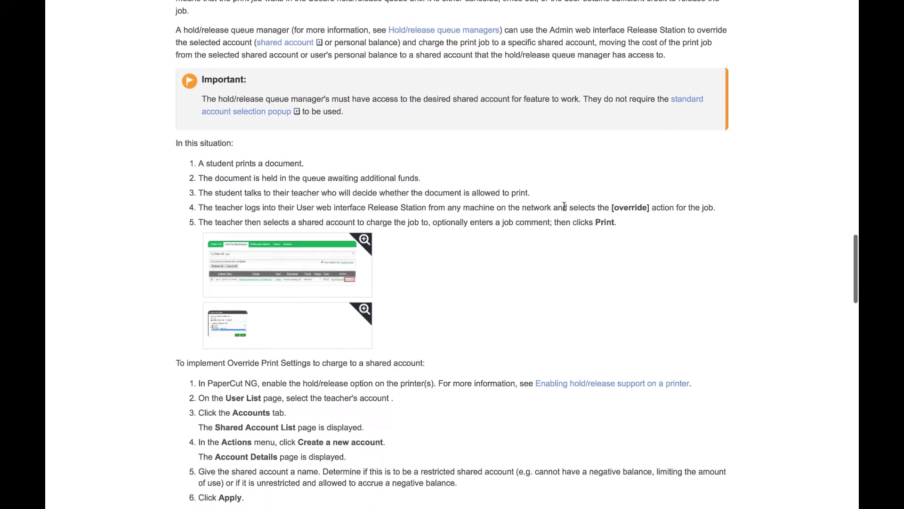
{"action": "scroll", "coordinate": [564, 206], "scroll_direction": "down", "scroll_amount": 3}
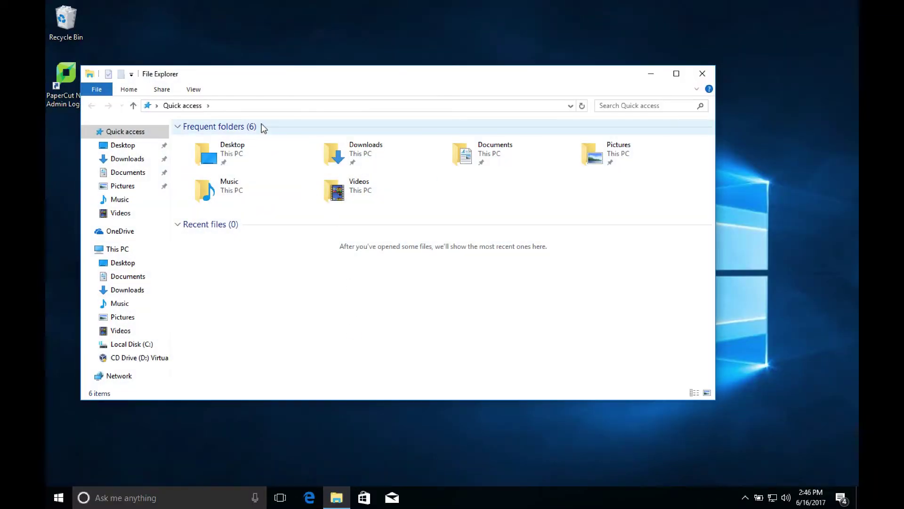
Go to \\papercut-server, open the PCRelease share and select the pc-release application.
{"action": "left_click", "coordinate": [234, 103]}
{"action": "type", "text": "\\\\papercut-"}
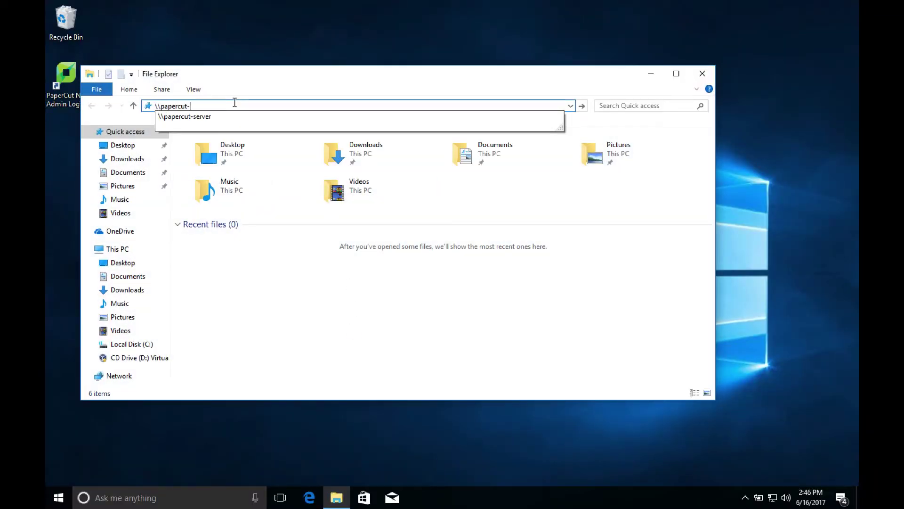
{"action": "type", "text": "server"}
{"action": "key", "text": "Return"}
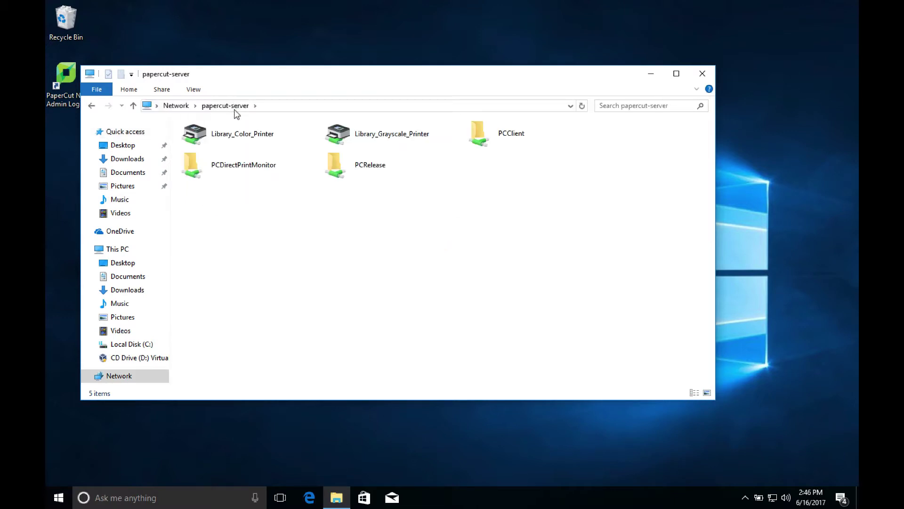
{"action": "double_click", "coordinate": [370, 169]}
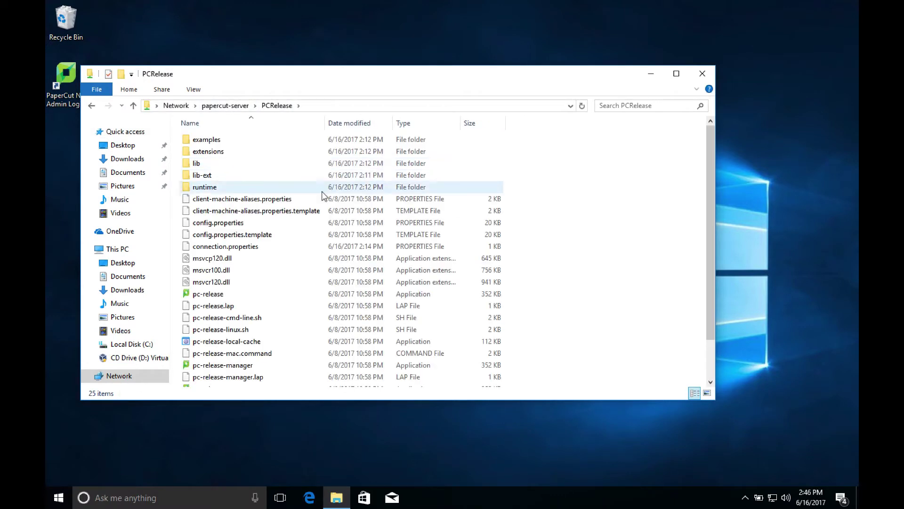
{"action": "scroll", "coordinate": [282, 293], "scroll_direction": "down", "scroll_amount": 3}
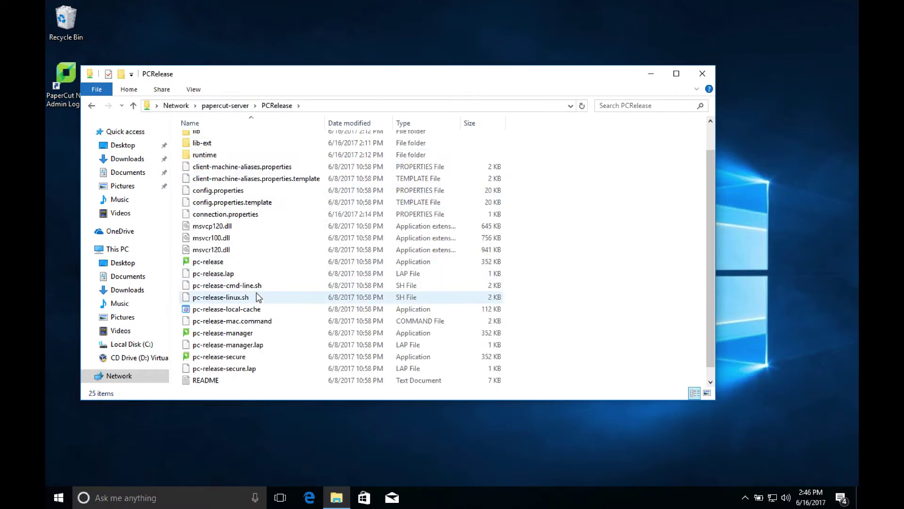
{"action": "left_click", "coordinate": [250, 266]}
{"action": "mouse_move", "coordinate": [331, 504]}
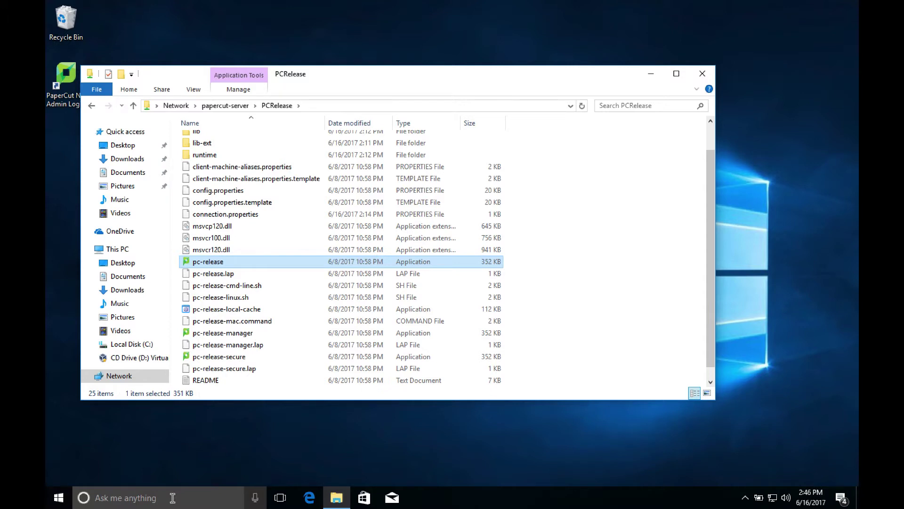
Open the all-users Startup folder by running 'shell:common startup' from the Run tool.
{"action": "left_click", "coordinate": [173, 498]}
{"action": "type", "text": "r"}
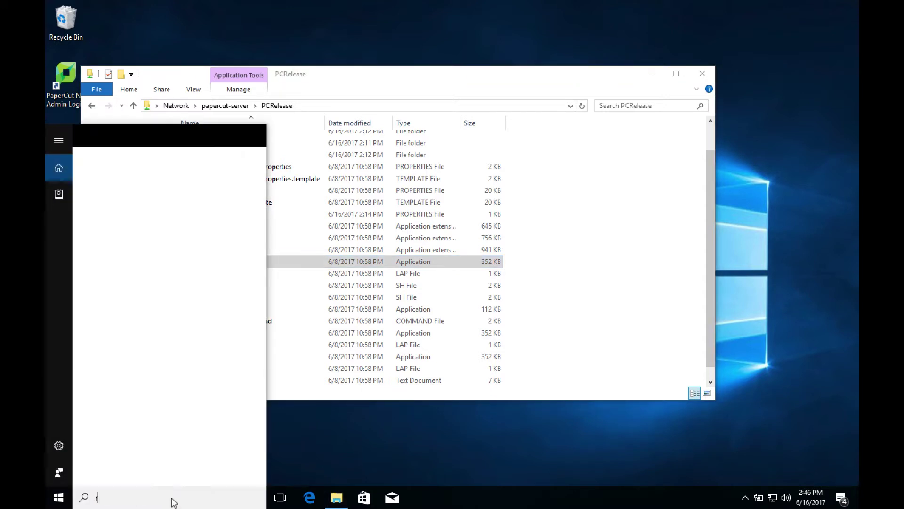
{"action": "type", "text": "un"}
{"action": "key", "text": "Return"}
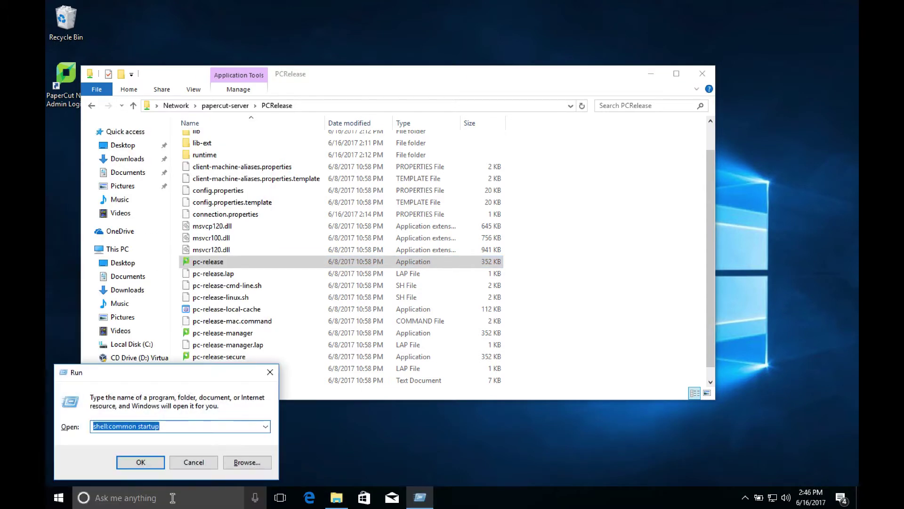
{"action": "type", "text": "shell:c"}
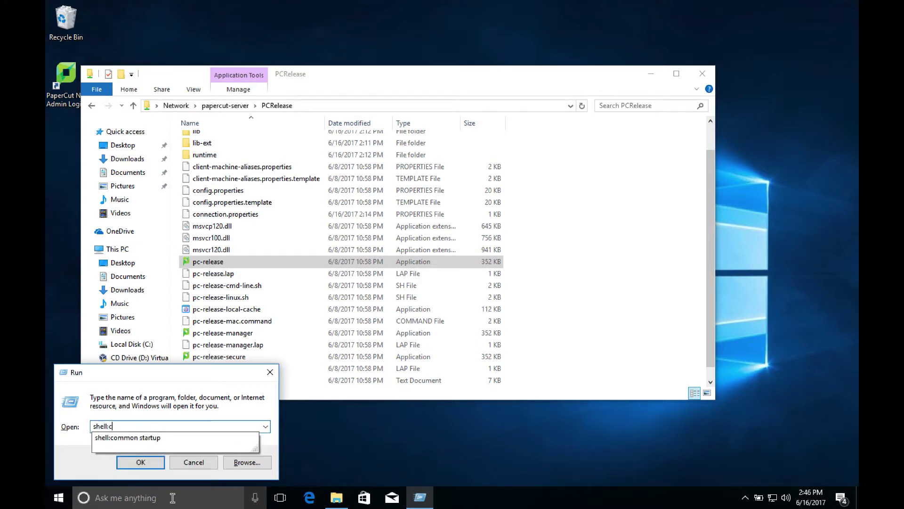
{"action": "type", "text": "ommon startup"}
{"action": "key", "text": "Return"}
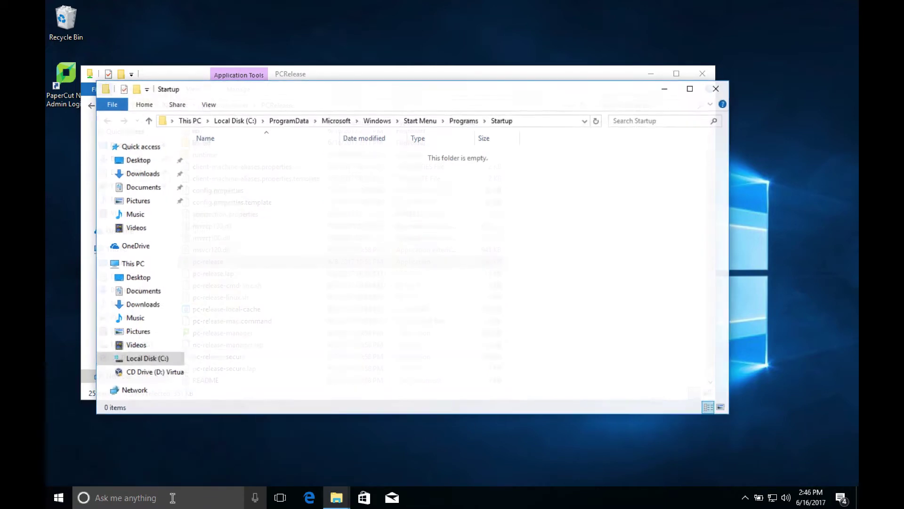
Create a desktop shortcut to the pc-release program from the PCRelease folder.
{"action": "left_click_drag", "start_coordinate": [394, 89], "coordinate": [498, 101]}
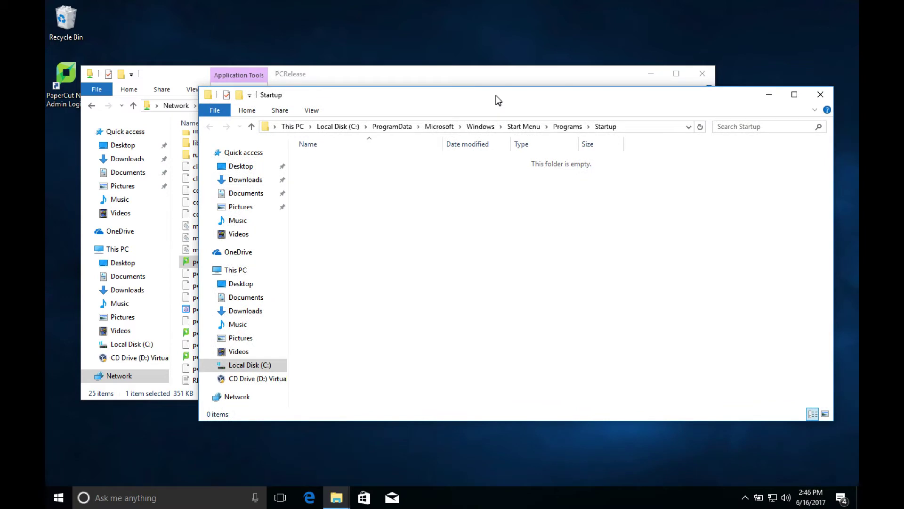
{"action": "left_click", "coordinate": [440, 77]}
{"action": "right_click", "coordinate": [215, 264]}
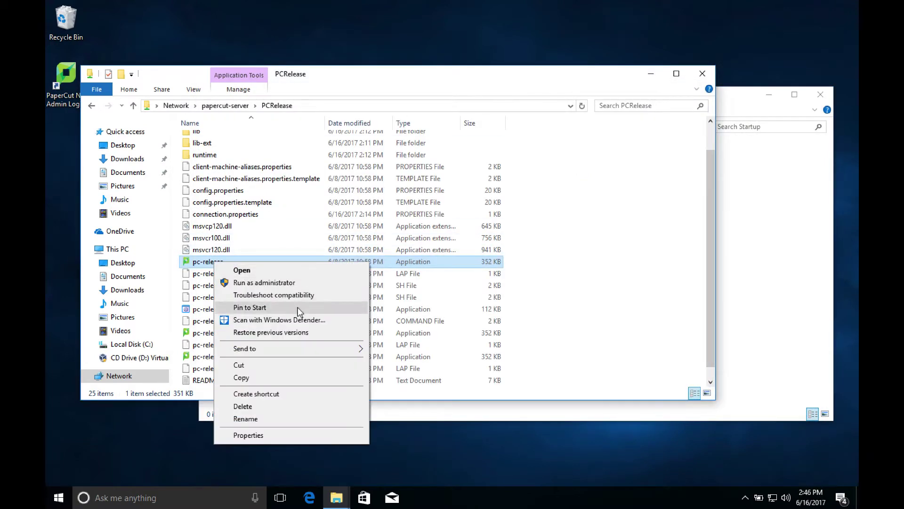
{"action": "left_click", "coordinate": [296, 393]}
{"action": "left_click", "coordinate": [494, 248]}
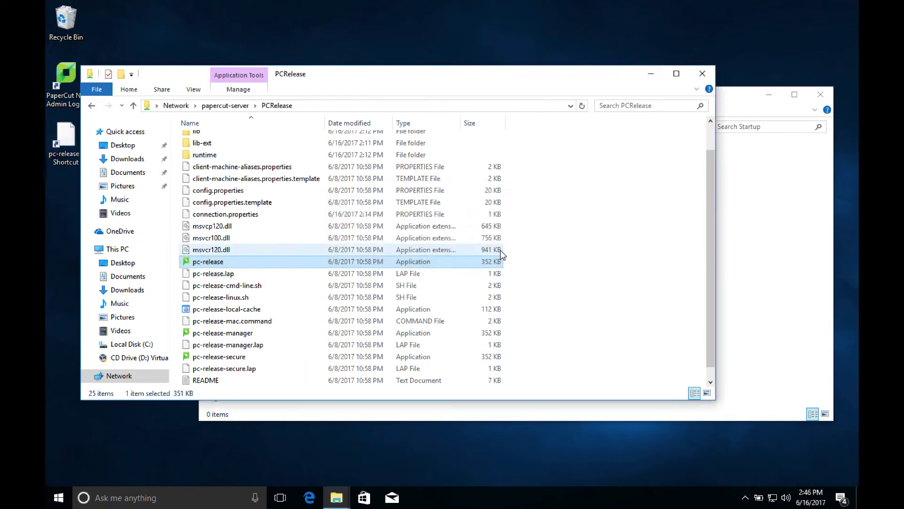
Move the pc-release shortcut into Startup with administrator permission, then close both folder windows.
{"action": "left_click_drag", "start_coordinate": [58, 137], "coordinate": [145, 221]}
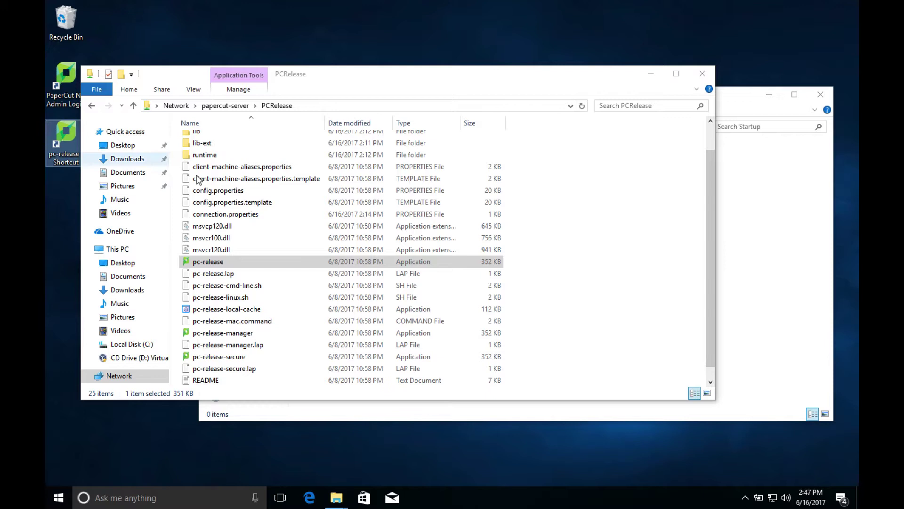
{"action": "left_click", "coordinate": [727, 278]}
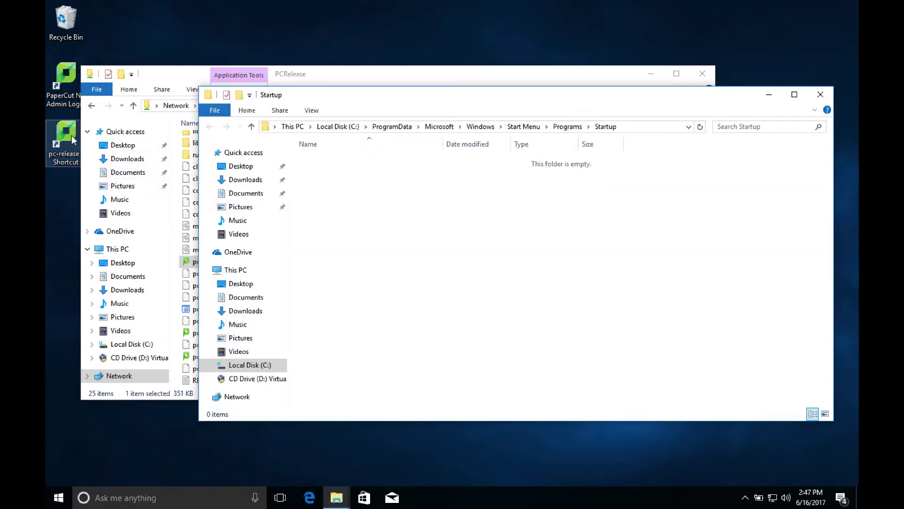
{"action": "left_click_drag", "start_coordinate": [72, 134], "coordinate": [383, 216]}
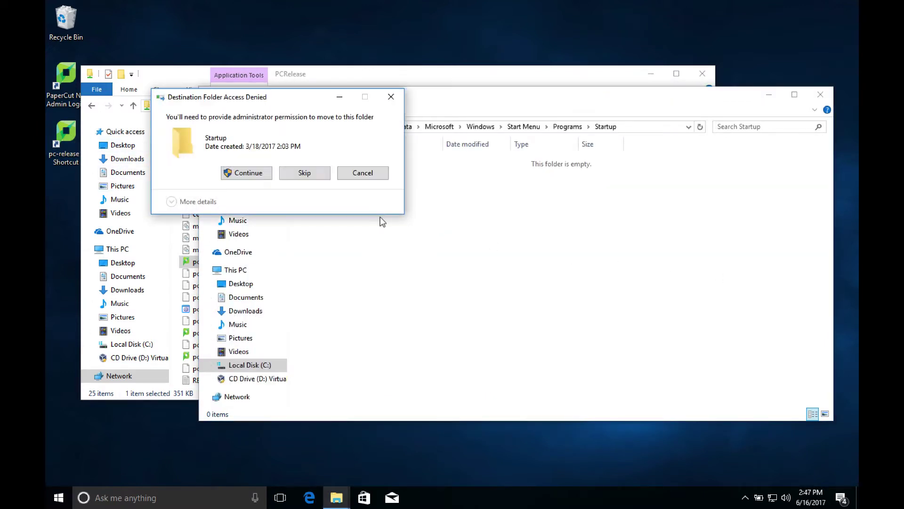
{"action": "left_click", "coordinate": [249, 172]}
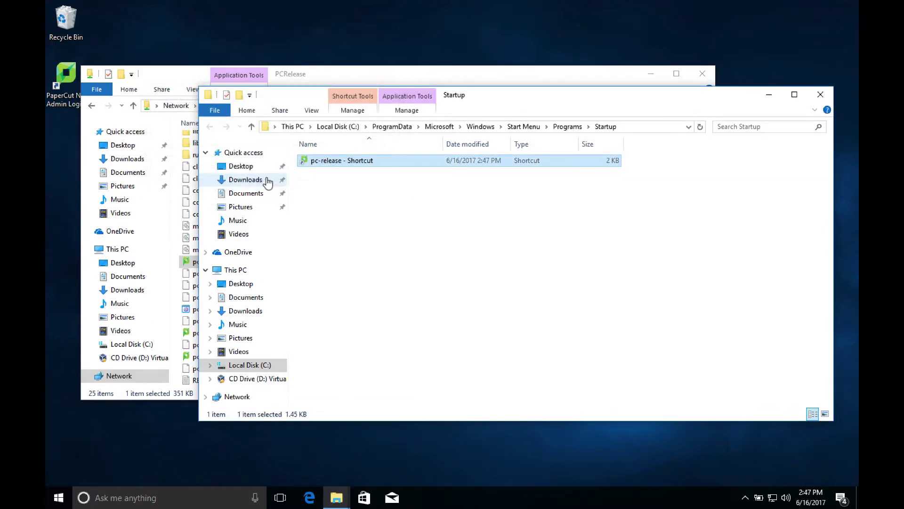
{"action": "left_click", "coordinate": [820, 94]}
{"action": "left_click", "coordinate": [709, 74]}
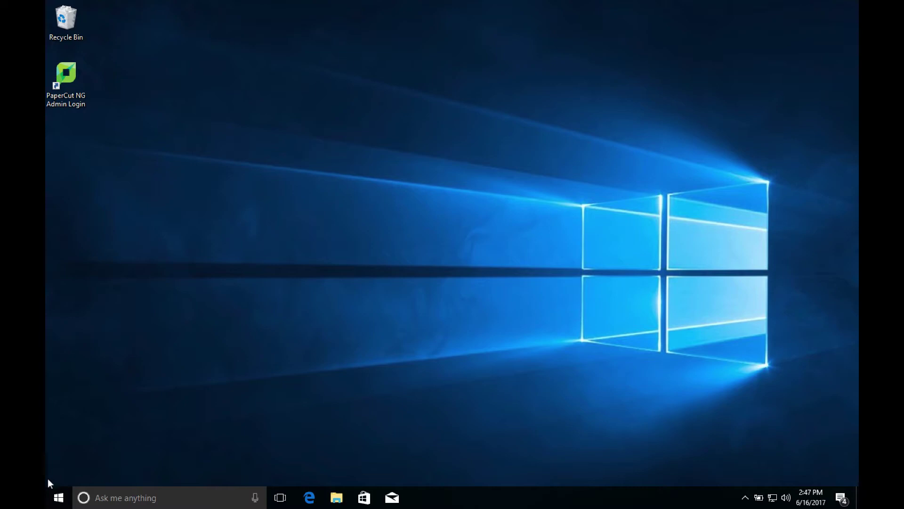
Restart Windows using Restart under the Start menu's Power button.
{"action": "left_click", "coordinate": [57, 498]}
{"action": "left_click", "coordinate": [58, 472]}
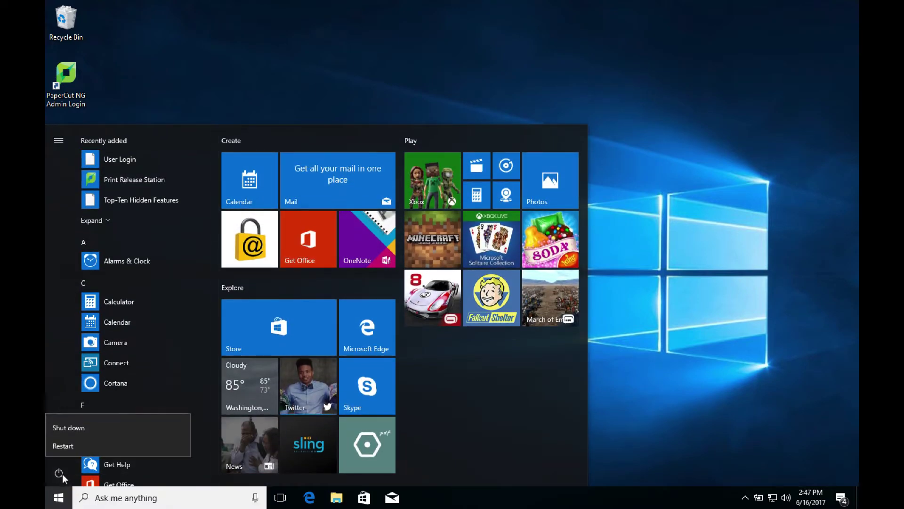
{"action": "left_click", "coordinate": [101, 443]}
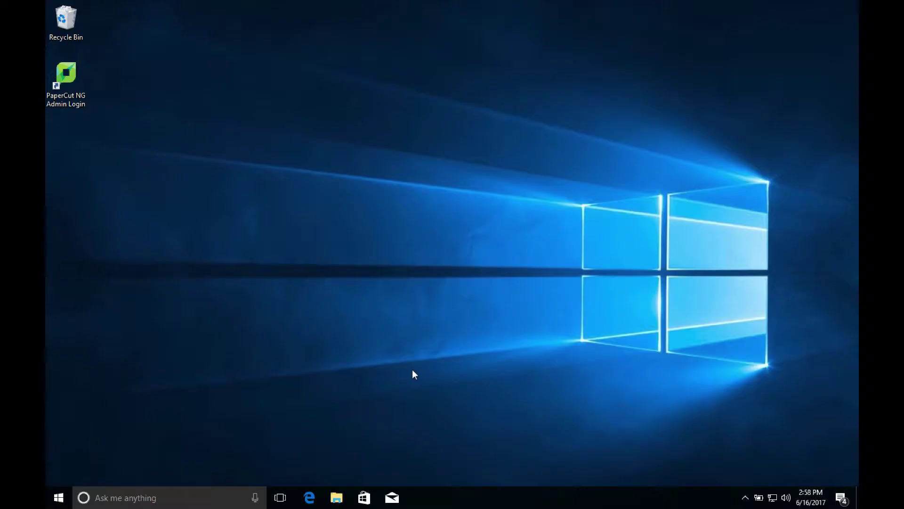
Launch gpedit.msc and open User Configuration > Administrative Templates > System > Ctrl+Alt+Del Options.
{"action": "left_click", "coordinate": [166, 498]}
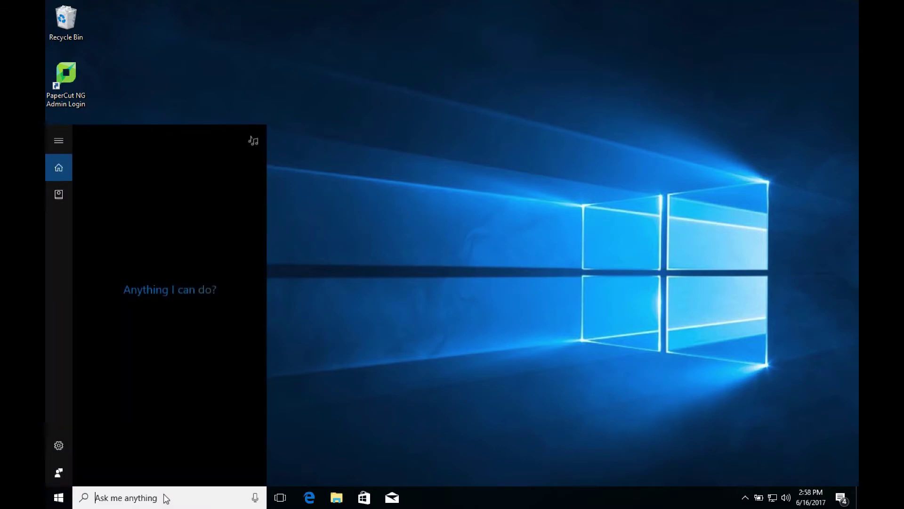
{"action": "type", "text": "gpedit."}
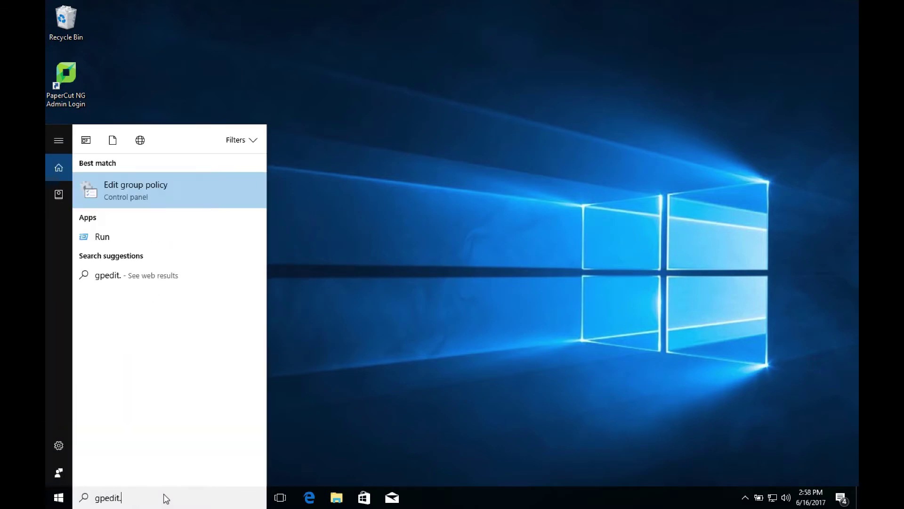
{"action": "type", "text": "msc"}
{"action": "key", "text": "Return"}
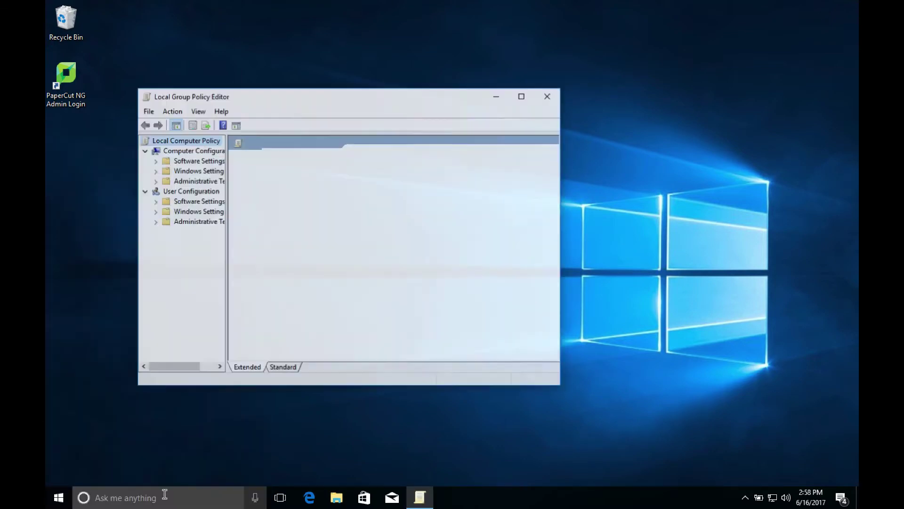
{"action": "left_click", "coordinate": [155, 221]}
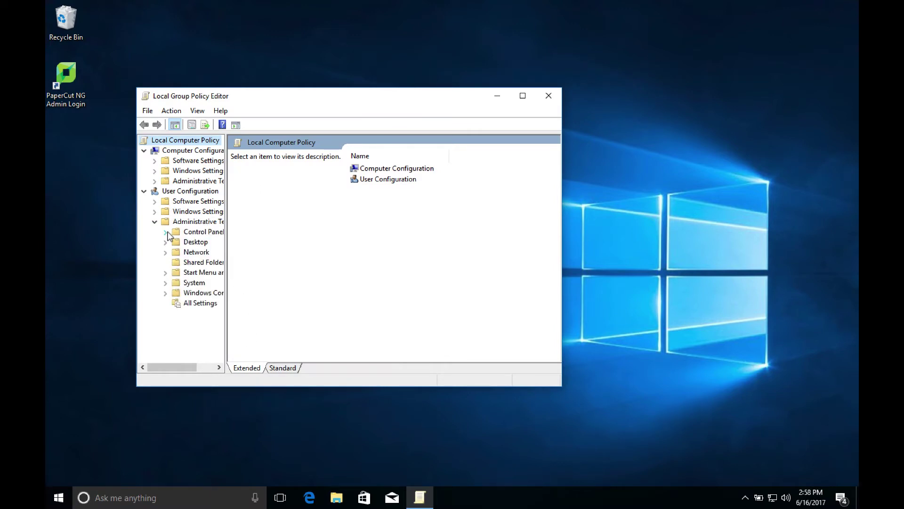
{"action": "left_click", "coordinate": [165, 282]}
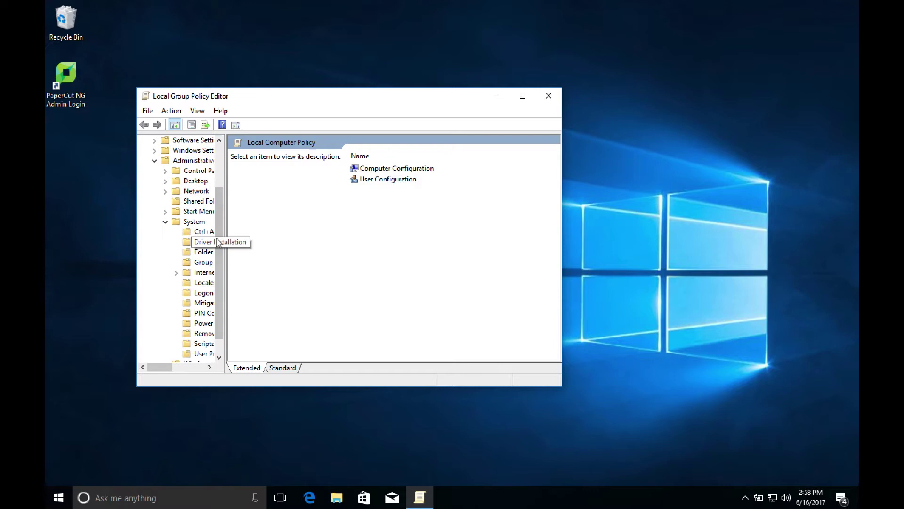
{"action": "left_click_drag", "start_coordinate": [226, 324], "coordinate": [255, 325]}
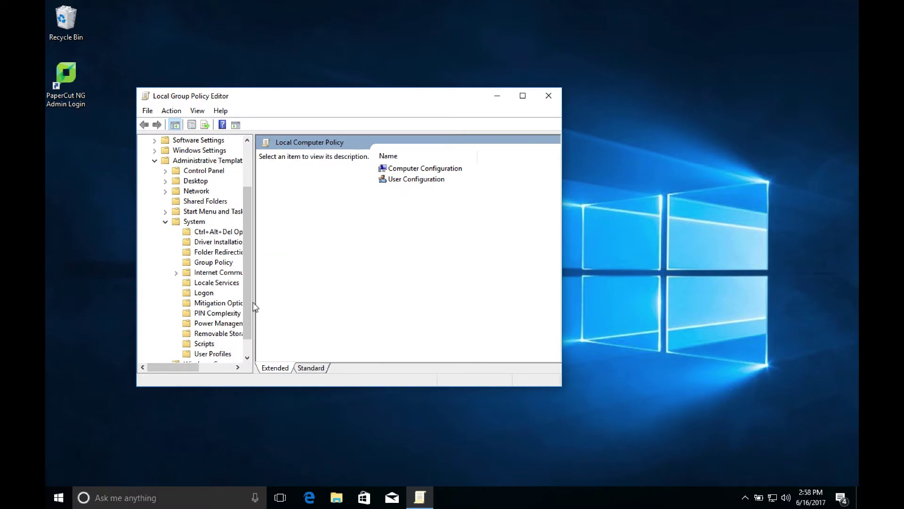
{"action": "left_click", "coordinate": [228, 232]}
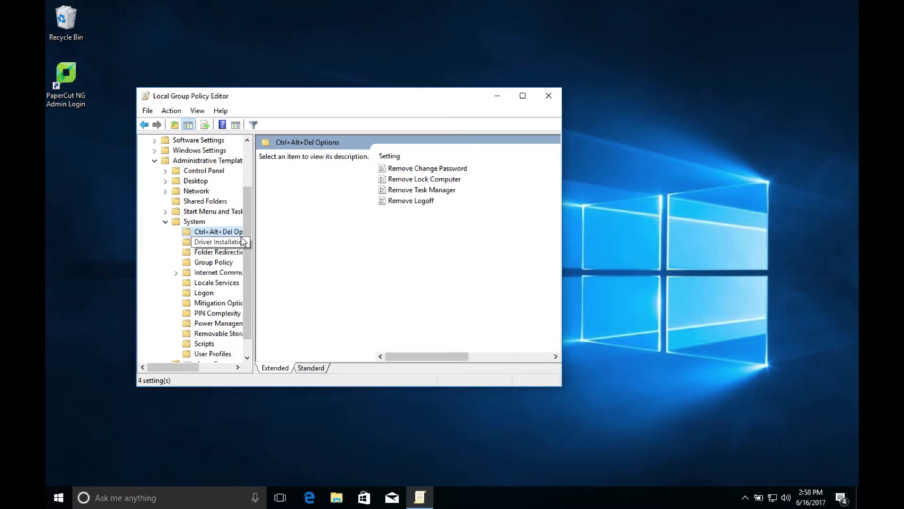
Enable the Remove Change Password and Remove Lock Computer policies and apply them.
{"action": "left_click", "coordinate": [411, 170]}
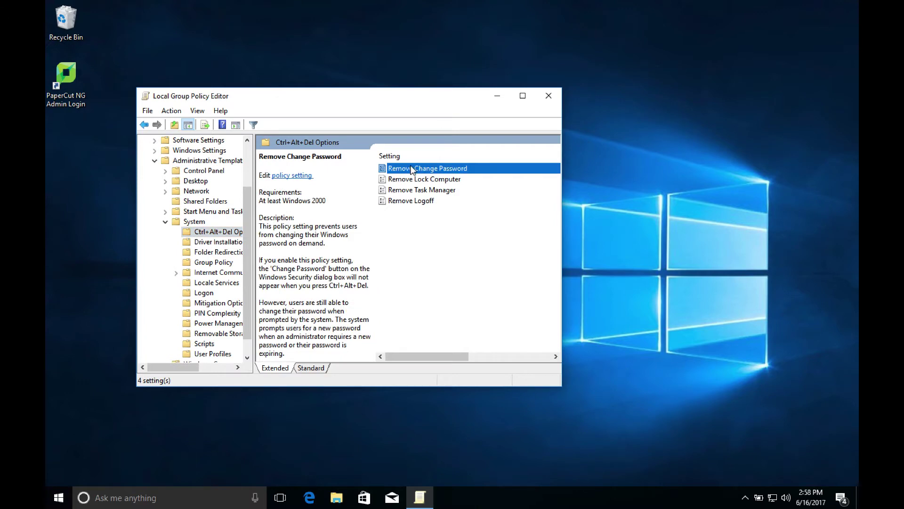
{"action": "double_click", "coordinate": [411, 170]}
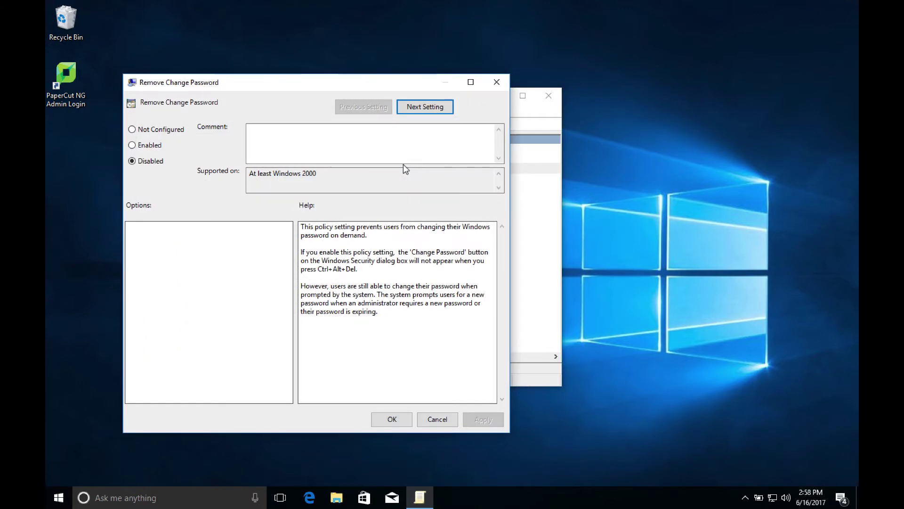
{"action": "left_click", "coordinate": [134, 146]}
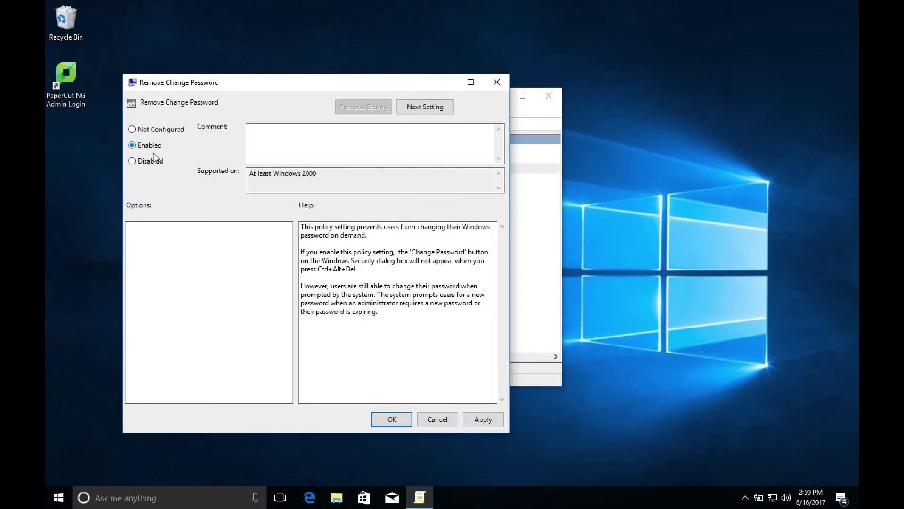
{"action": "left_click", "coordinate": [484, 418]}
{"action": "left_click", "coordinate": [392, 419]}
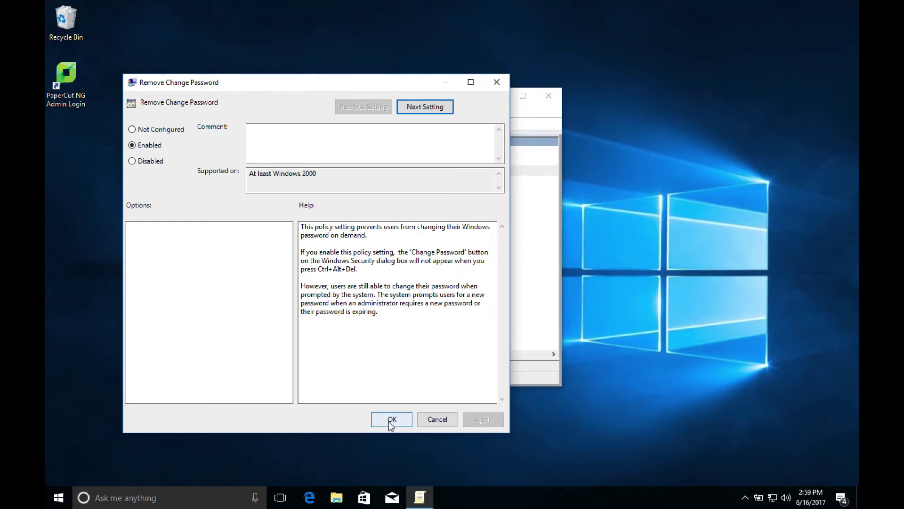
{"action": "double_click", "coordinate": [428, 182]}
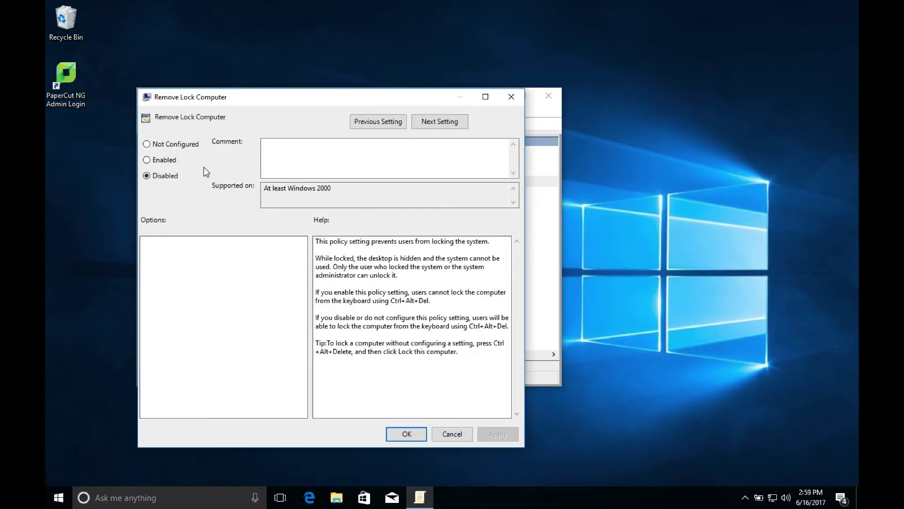
{"action": "left_click", "coordinate": [160, 162]}
{"action": "left_click", "coordinate": [495, 433]}
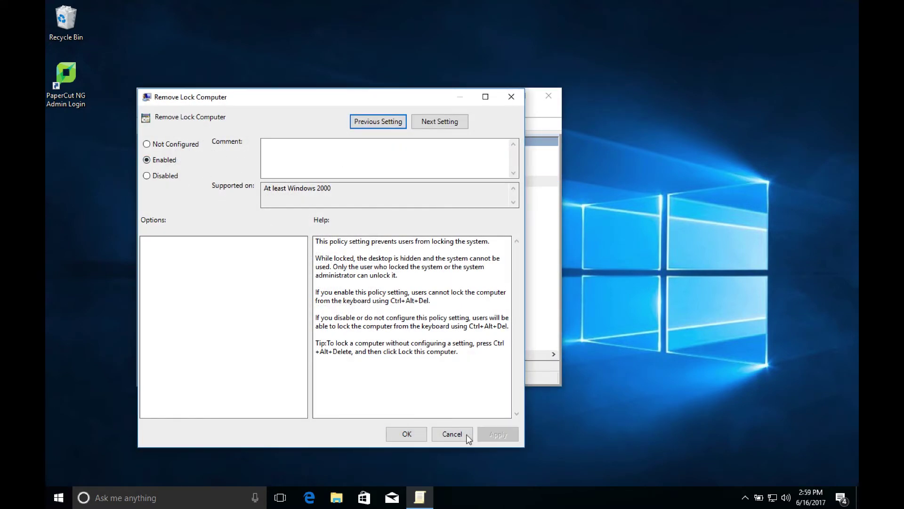
{"action": "left_click", "coordinate": [406, 434]}
Enable the Remove Task Manager and Remove Logoff policies, then close the Group Policy Editor.
{"action": "left_click", "coordinate": [430, 192]}
{"action": "double_click", "coordinate": [429, 192]}
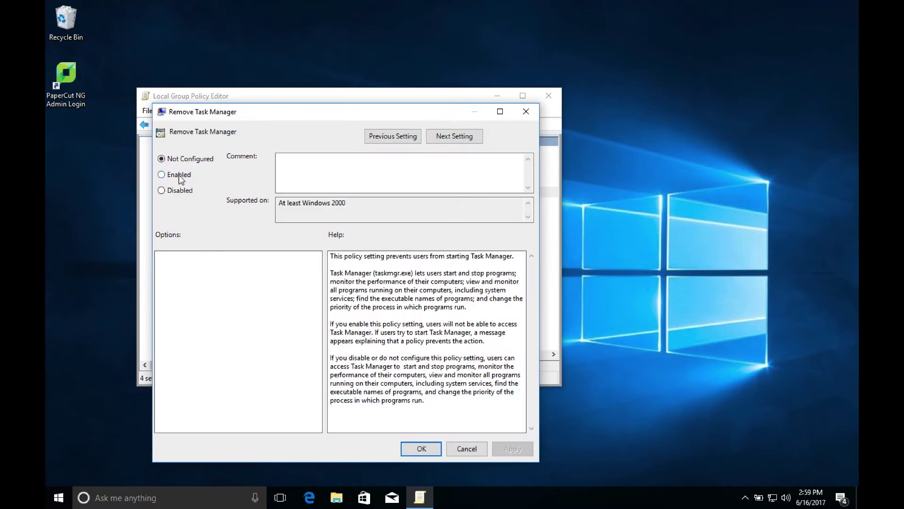
{"action": "left_click", "coordinate": [164, 174]}
{"action": "left_click", "coordinate": [512, 449]}
{"action": "left_click", "coordinate": [421, 448]}
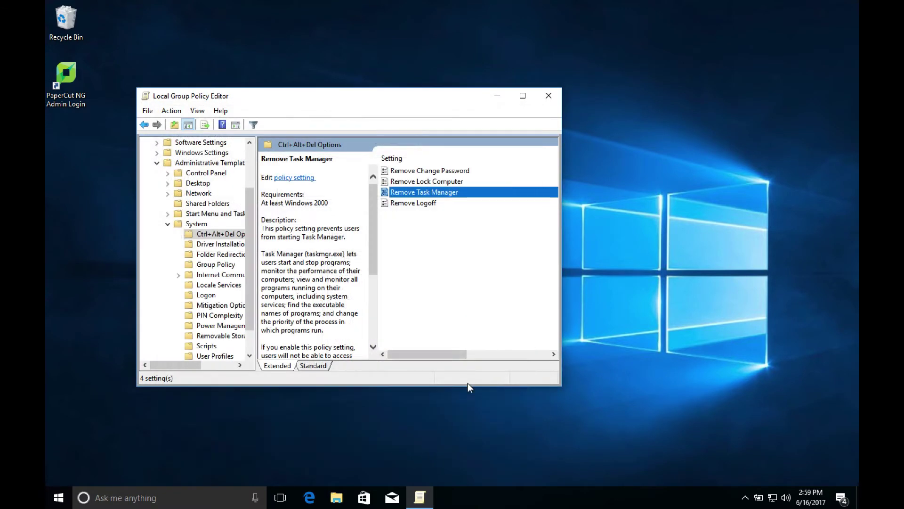
{"action": "double_click", "coordinate": [426, 203]}
{"action": "left_click", "coordinate": [176, 189]}
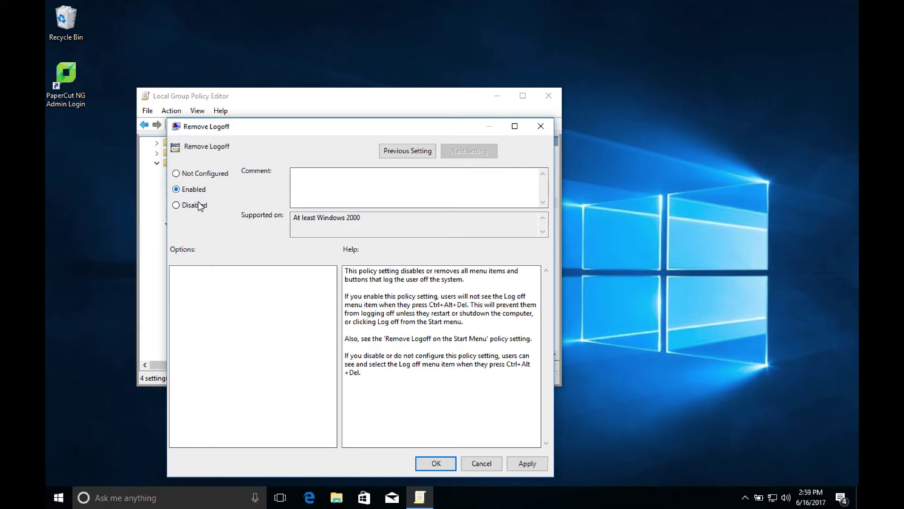
{"action": "left_click", "coordinate": [528, 464]}
{"action": "left_click", "coordinate": [436, 463]}
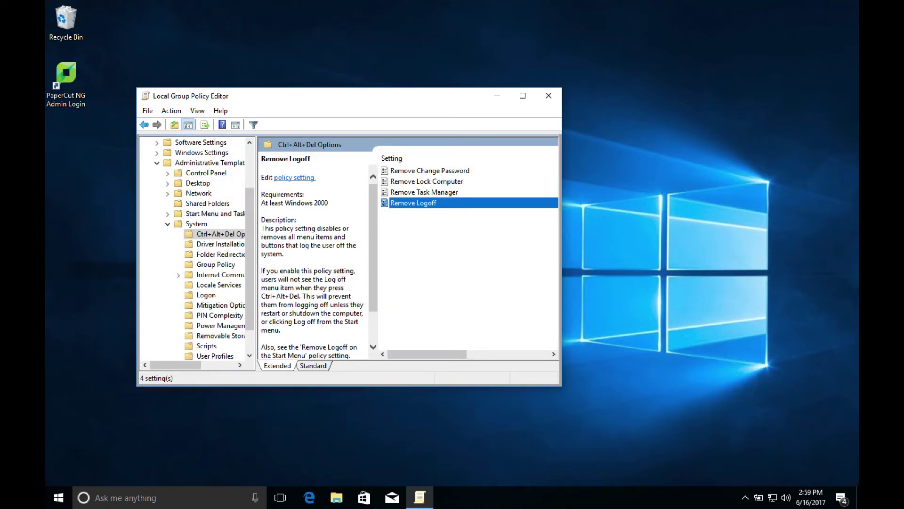
{"action": "left_click", "coordinate": [548, 96]}
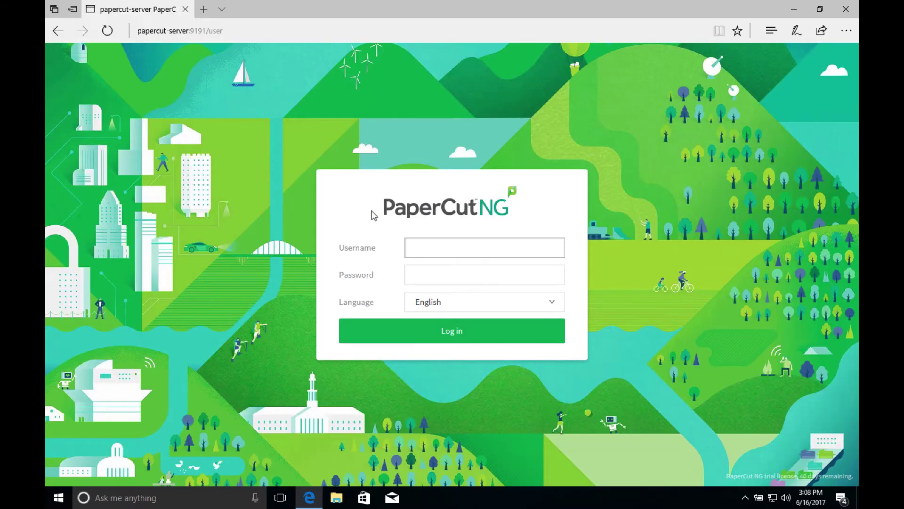
Log in to the PaperCut NG admin interface, declining to save the password.
{"action": "left_click", "coordinate": [425, 243]}
{"action": "key", "text": "Tab"}
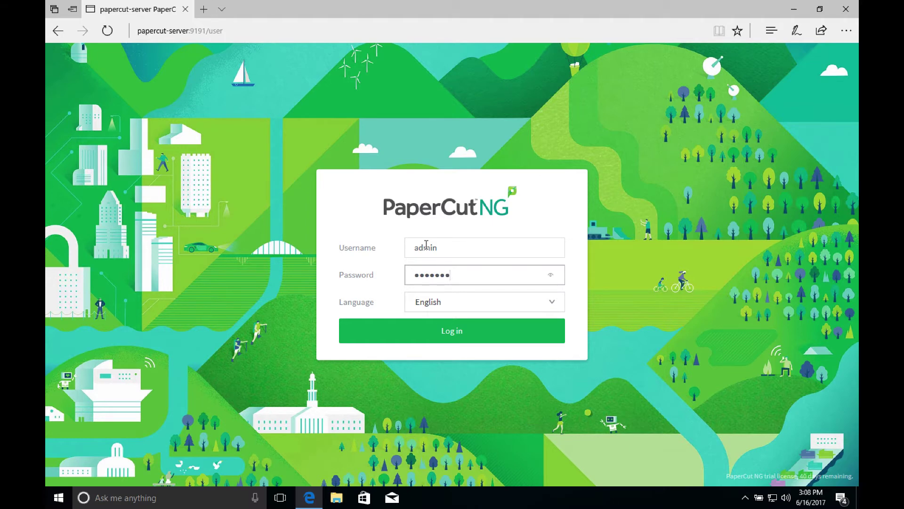
{"action": "key", "text": "Return"}
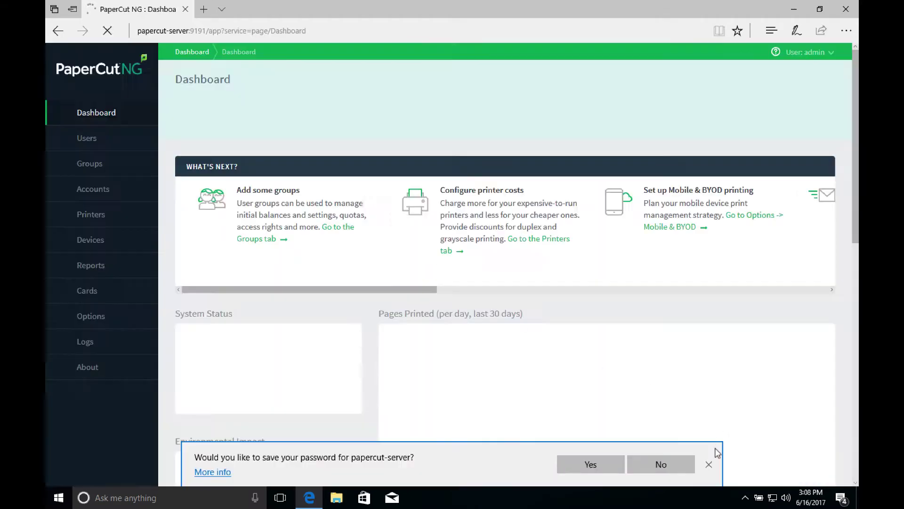
{"action": "left_click", "coordinate": [708, 463]}
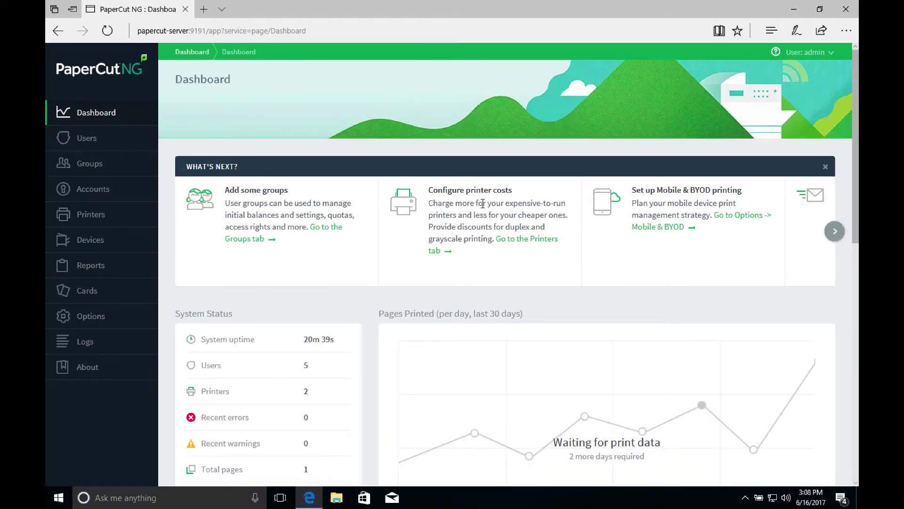
Enable Library-Color-Printer's hold/release queue with User release mode and apply the change.
{"action": "left_click", "coordinate": [91, 214]}
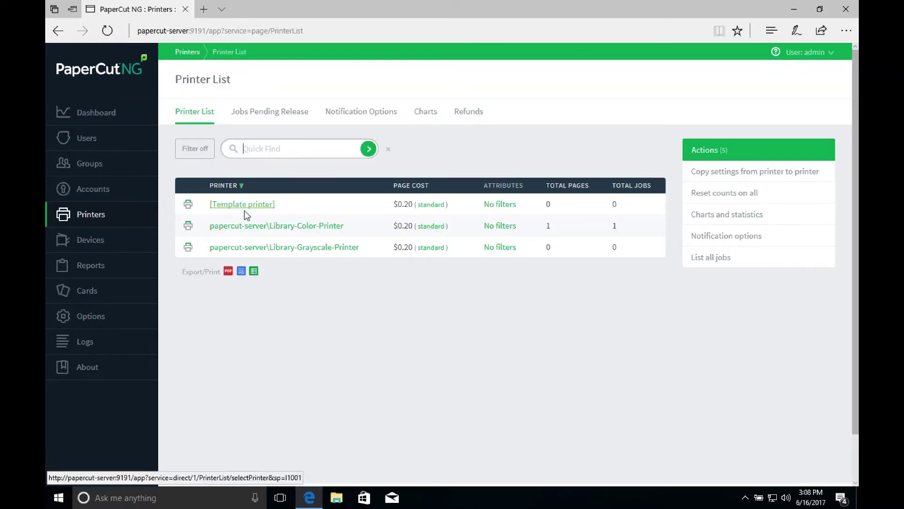
{"action": "left_click", "coordinate": [318, 230]}
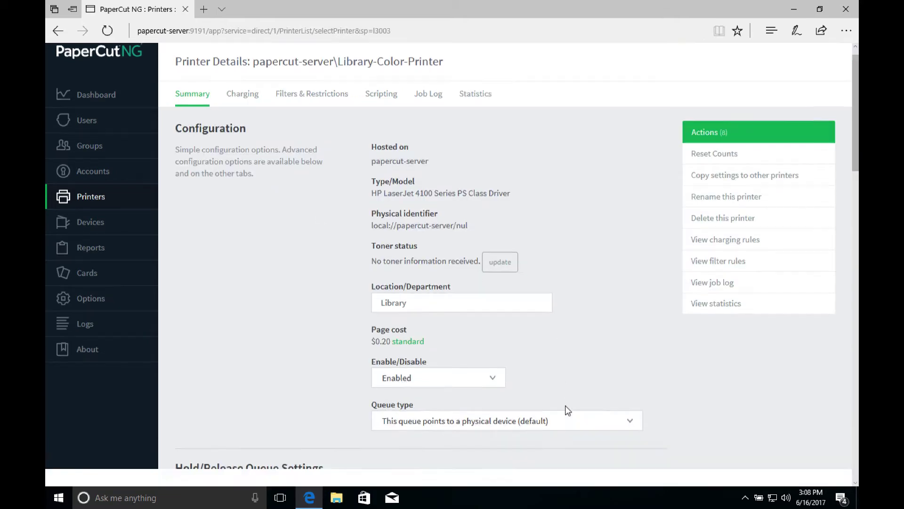
{"action": "scroll", "coordinate": [567, 411], "scroll_direction": "down", "scroll_amount": 4}
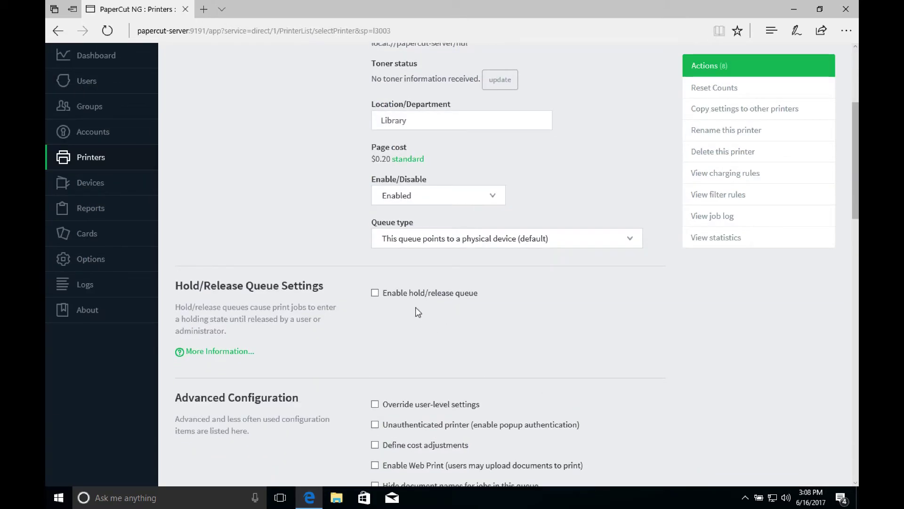
{"action": "left_click", "coordinate": [379, 294]}
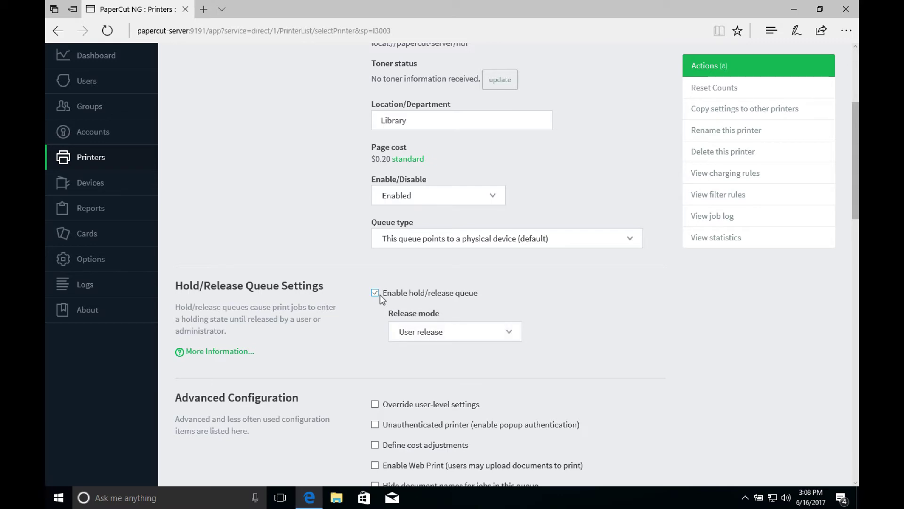
{"action": "left_click", "coordinate": [515, 331]}
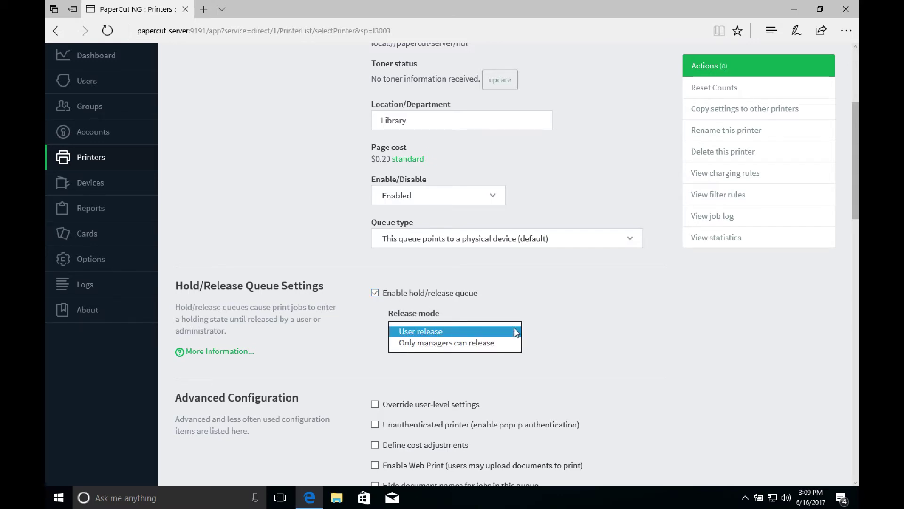
{"action": "left_click", "coordinate": [516, 331]}
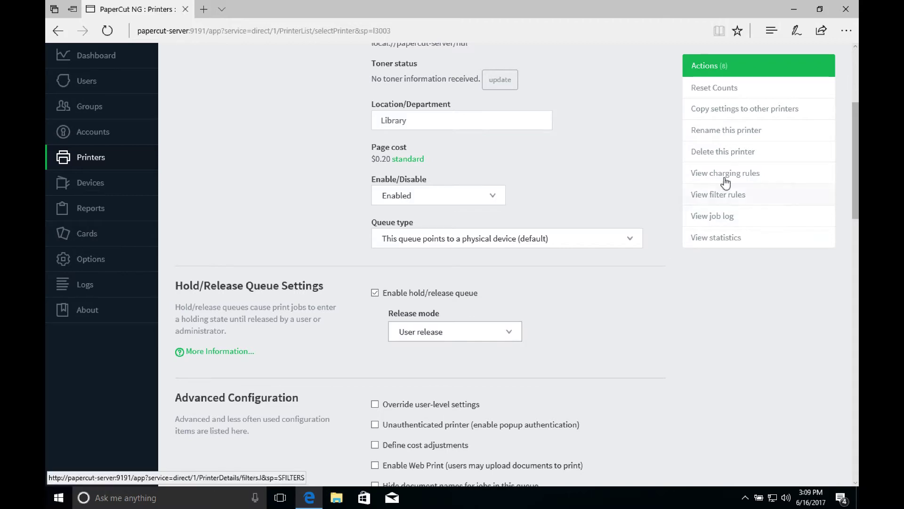
{"action": "left_click", "coordinate": [728, 112]}
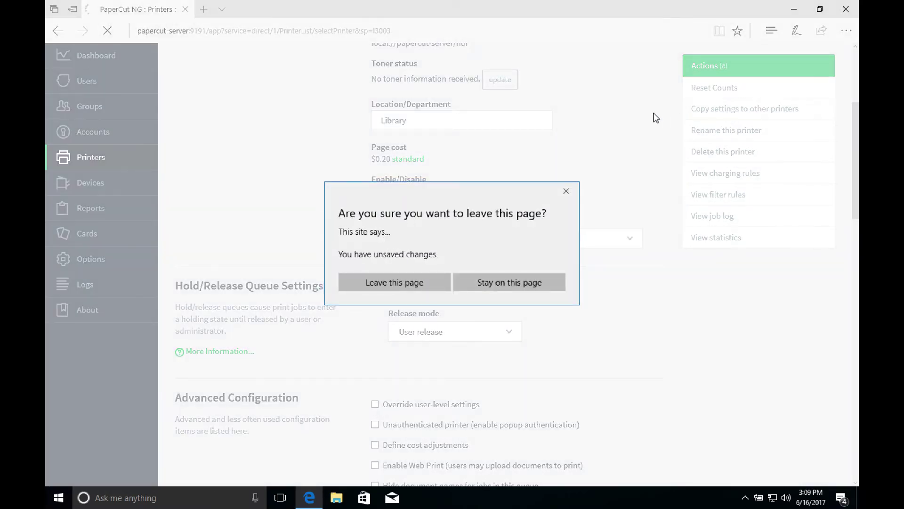
{"action": "left_click", "coordinate": [520, 284]}
{"action": "scroll", "coordinate": [591, 358], "scroll_direction": "down", "scroll_amount": 15}
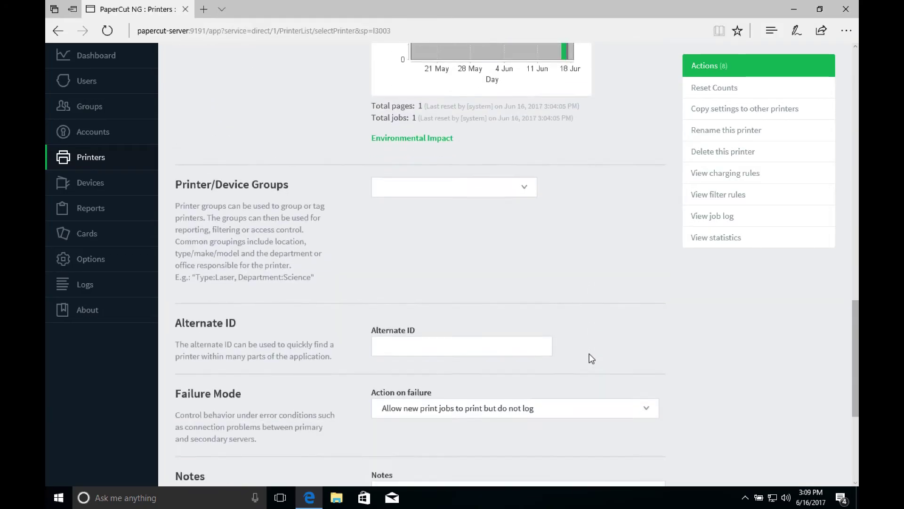
{"action": "left_click", "coordinate": [641, 344]}
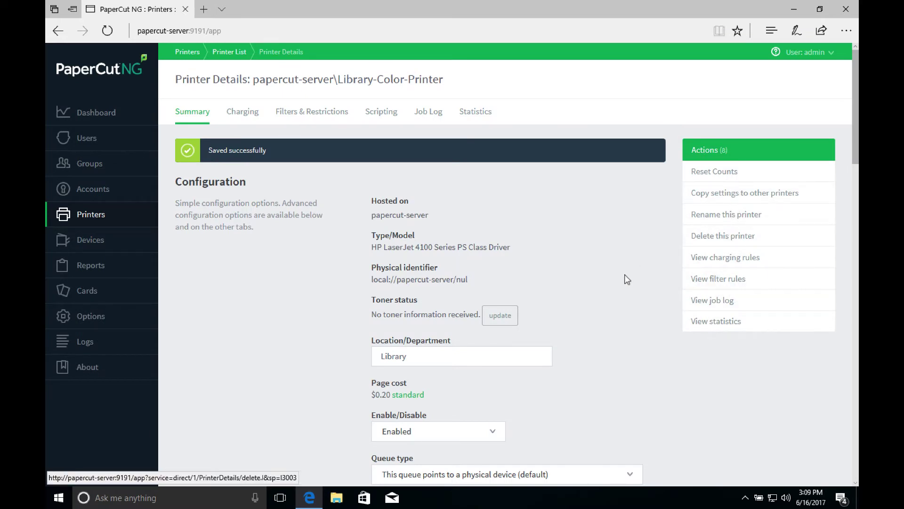
{"action": "scroll", "coordinate": [585, 306], "scroll_direction": "down", "scroll_amount": 4}
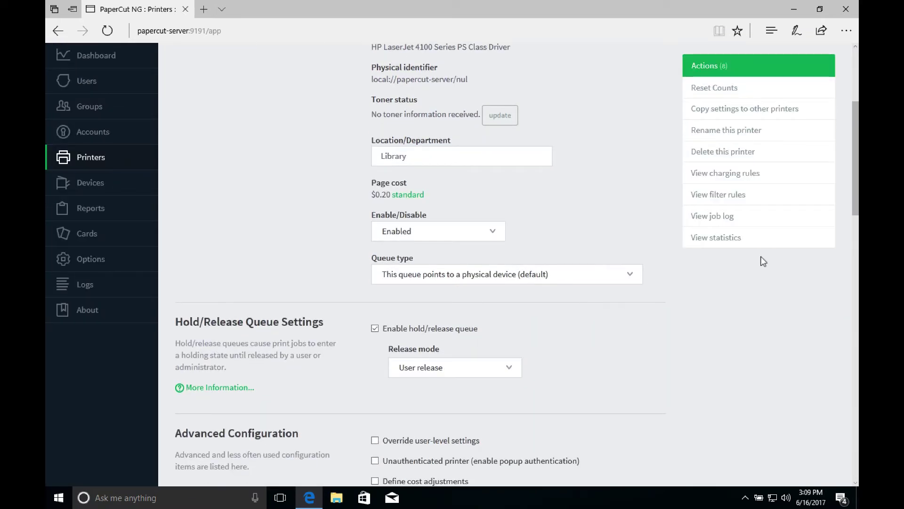
Copy only the Release station settings from Library-Color-Printer to the ticked printers, including Library-Grayscale-Printer.
{"action": "left_click", "coordinate": [763, 112]}
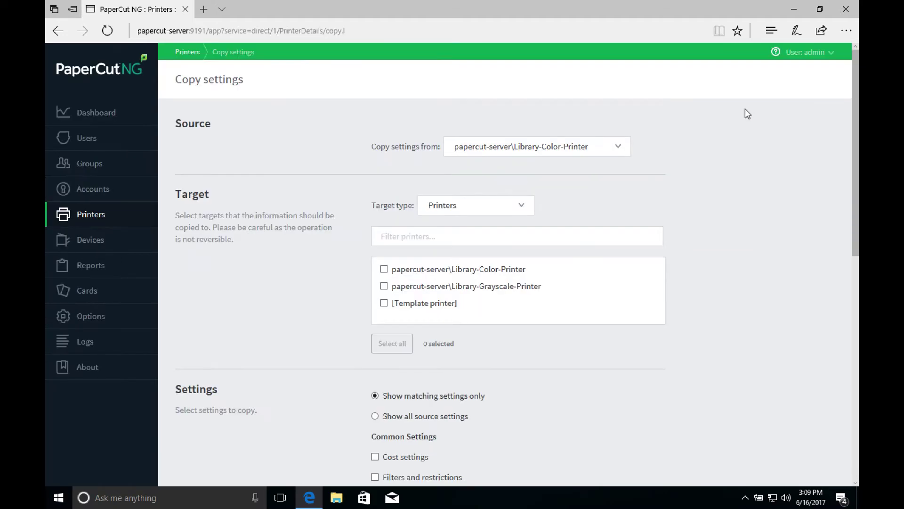
{"action": "left_click", "coordinate": [384, 286]}
{"action": "left_click", "coordinate": [384, 269]}
{"action": "scroll", "coordinate": [784, 356], "scroll_direction": "down", "scroll_amount": 5}
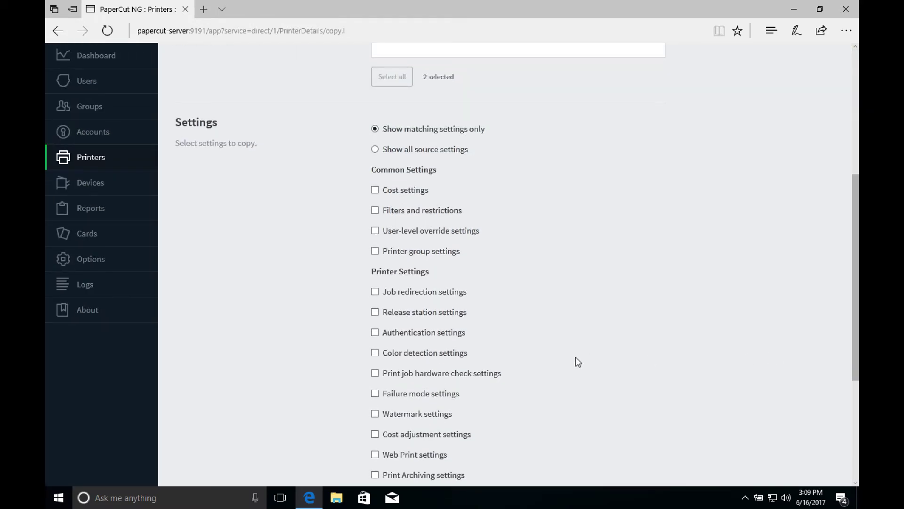
{"action": "scroll", "coordinate": [570, 361], "scroll_direction": "down", "scroll_amount": 5}
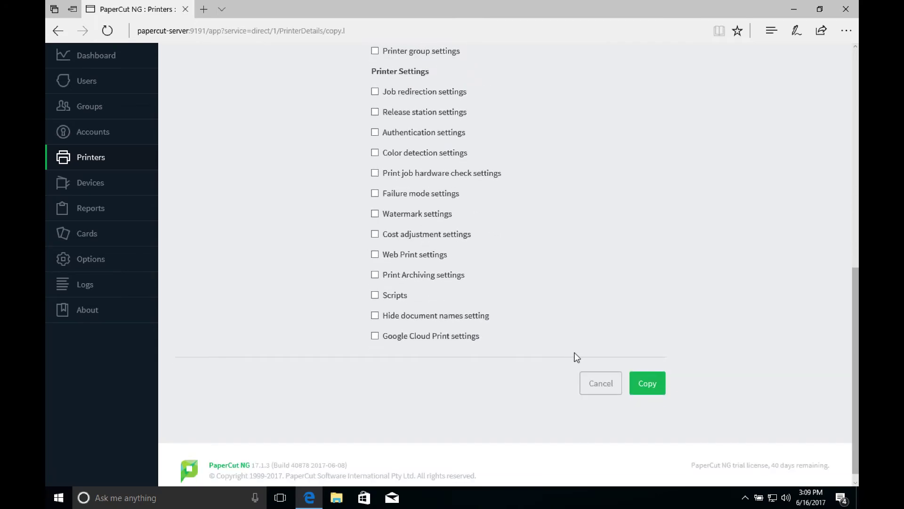
{"action": "scroll", "coordinate": [574, 359], "scroll_direction": "up", "scroll_amount": 3}
{"action": "scroll", "coordinate": [576, 357], "scroll_direction": "up", "scroll_amount": 1}
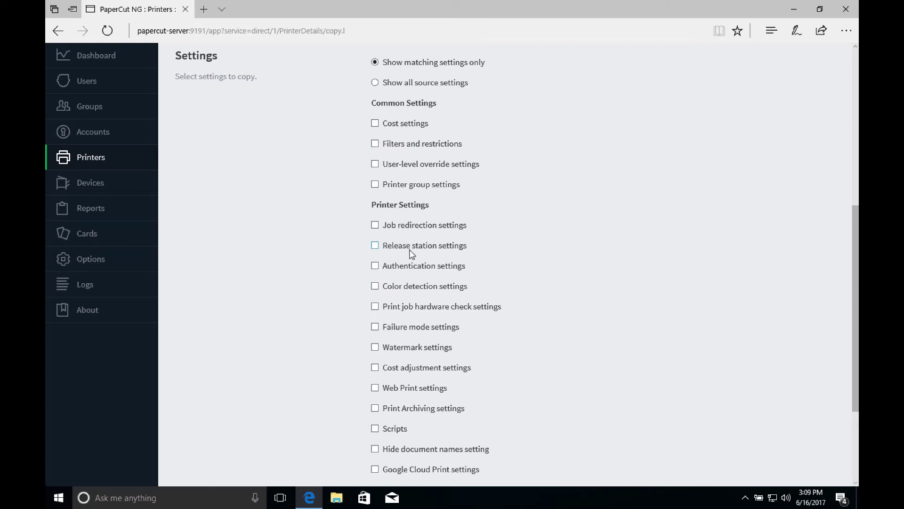
{"action": "left_click", "coordinate": [375, 247]}
{"action": "scroll", "coordinate": [742, 412], "scroll_direction": "down", "scroll_amount": 3}
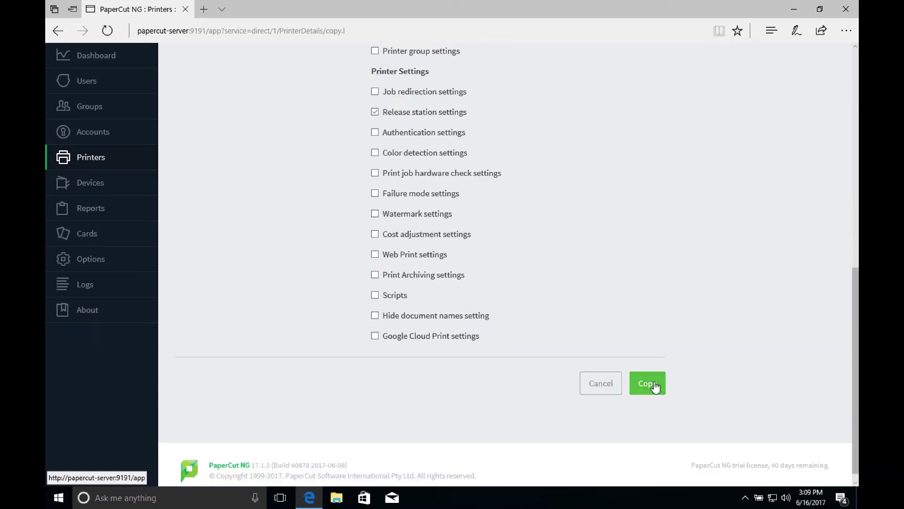
{"action": "left_click", "coordinate": [645, 384]}
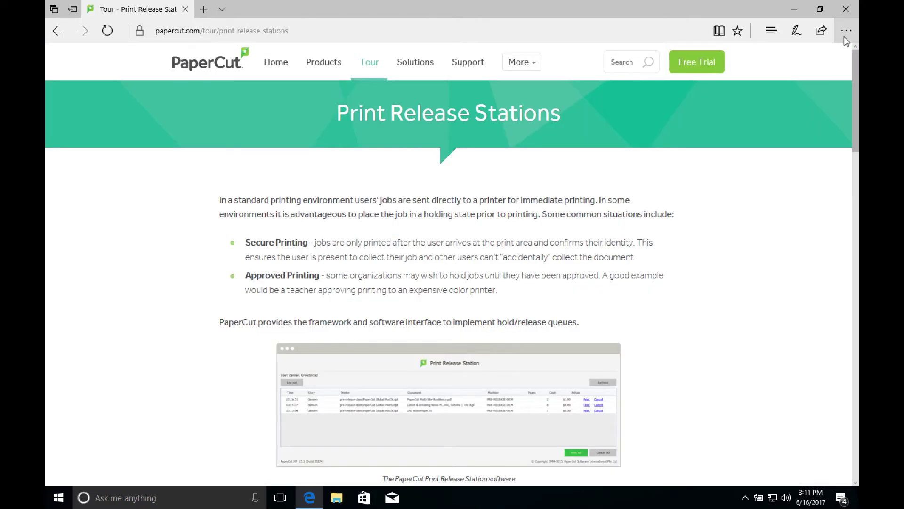
Print the Print Release Stations tour page from Edge to Library-Color-Printer.
{"action": "left_click", "coordinate": [845, 31]}
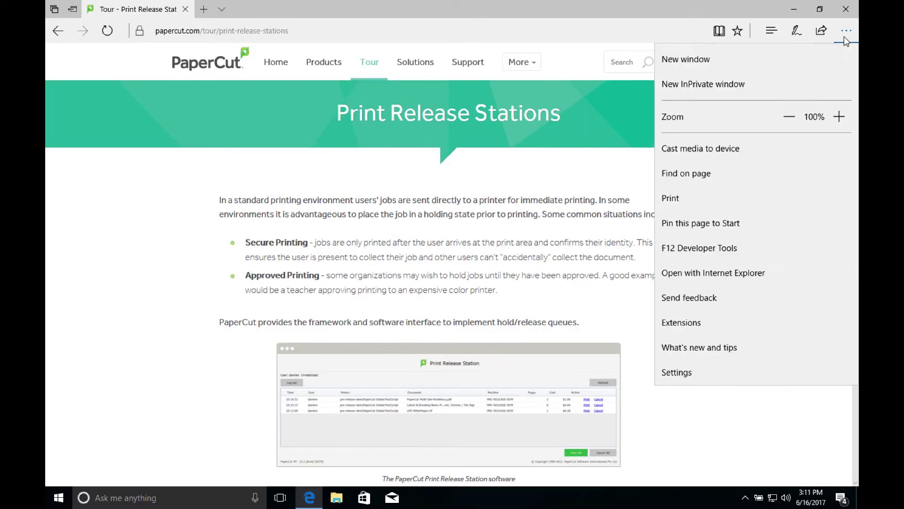
{"action": "left_click", "coordinate": [699, 199]}
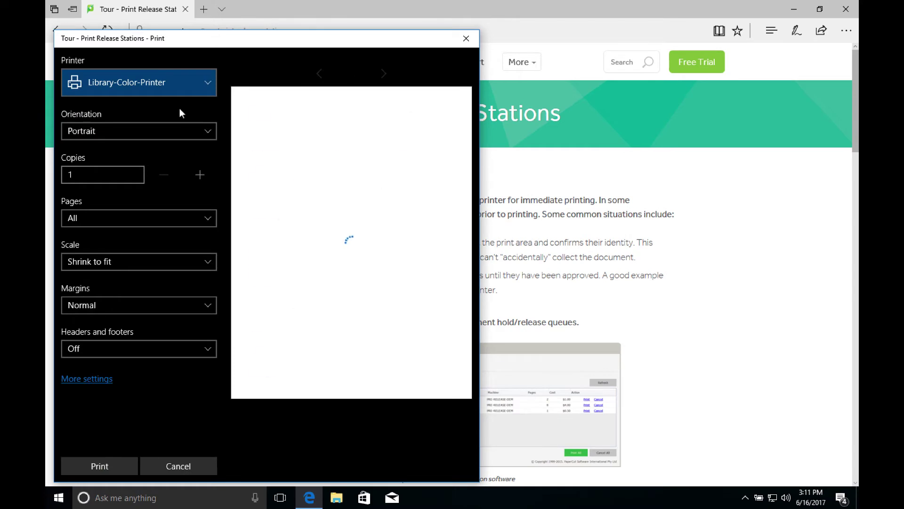
{"action": "left_click", "coordinate": [100, 465]}
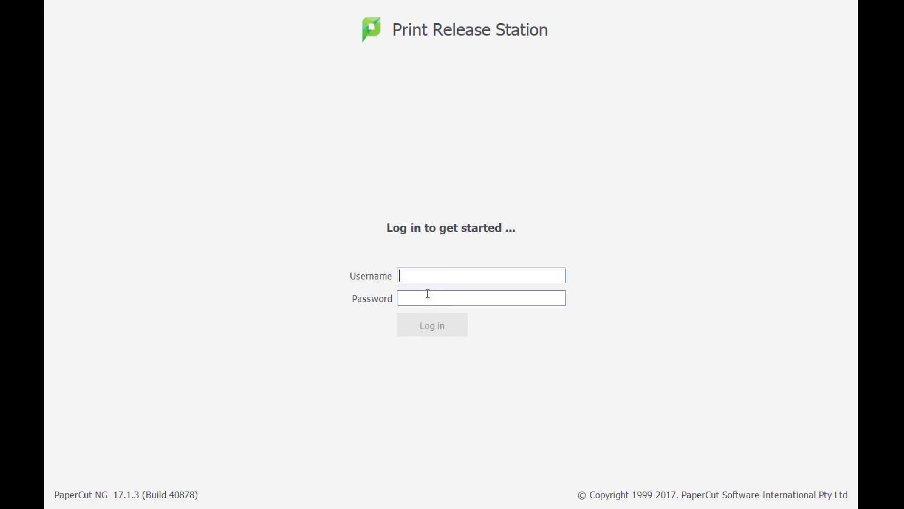
Log in with the user's credentials and release the held 'Configure a Release Station' job (11 pages, $2.20).
{"action": "type", "text": "Aaron"}
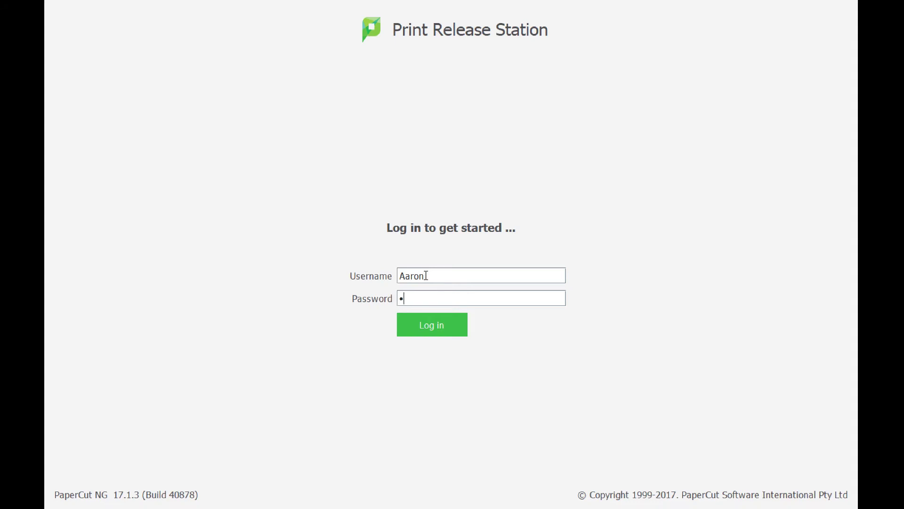
{"action": "type", "text": "•••••••"}
{"action": "key", "text": "Return"}
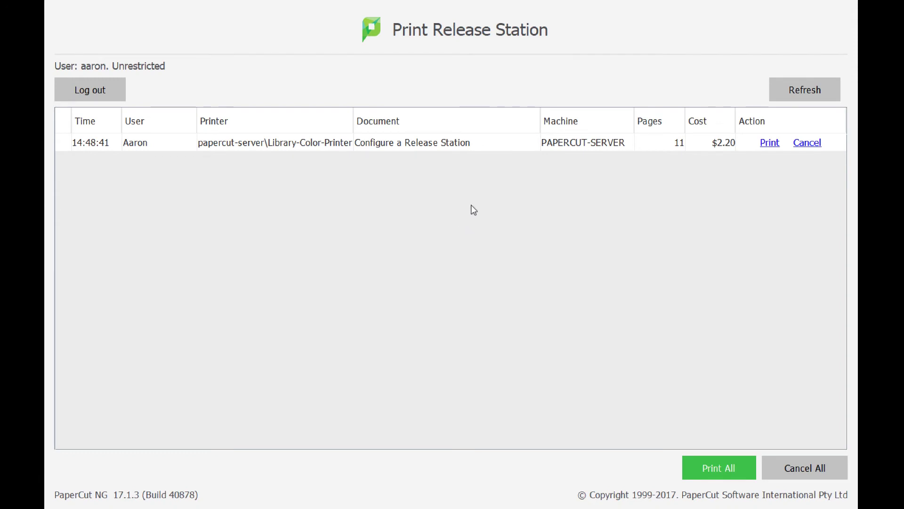
{"action": "left_click", "coordinate": [487, 149]}
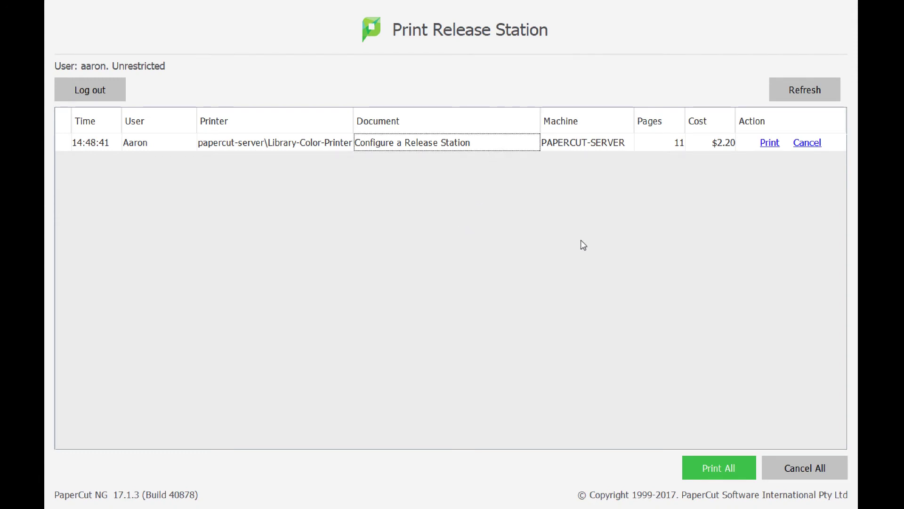
{"action": "left_click", "coordinate": [771, 144]}
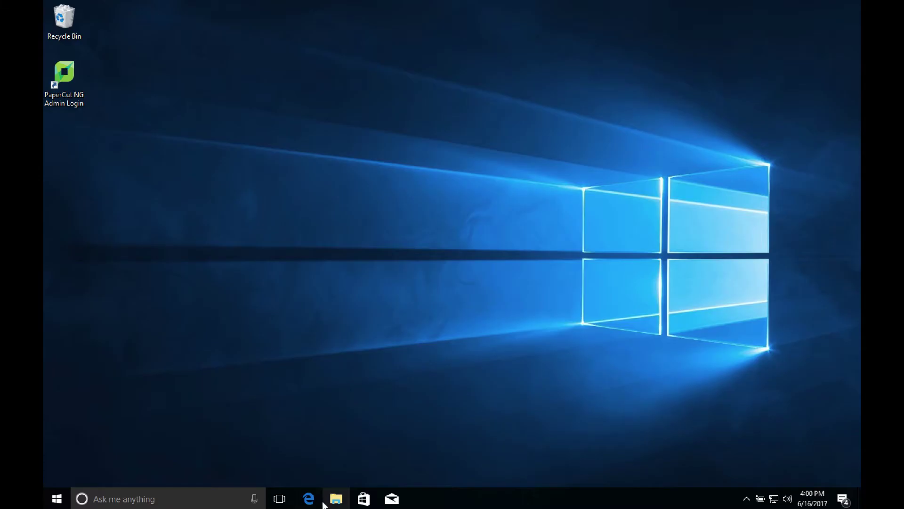
In a new File Explorer window, go to \\papercut-server\PCRelease and open the config file in Notepad.
{"action": "left_click_drag", "start_coordinate": [350, 455], "coordinate": [346, 456]}
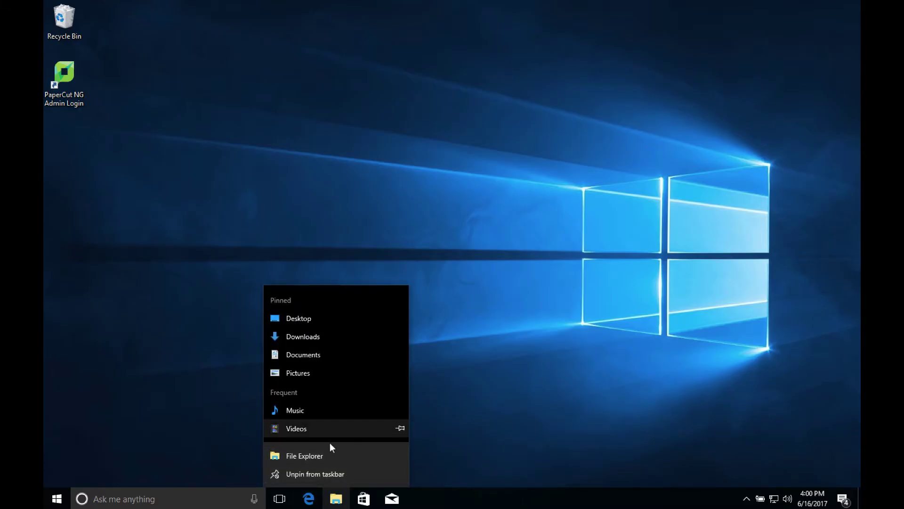
{"action": "left_click", "coordinate": [326, 449]}
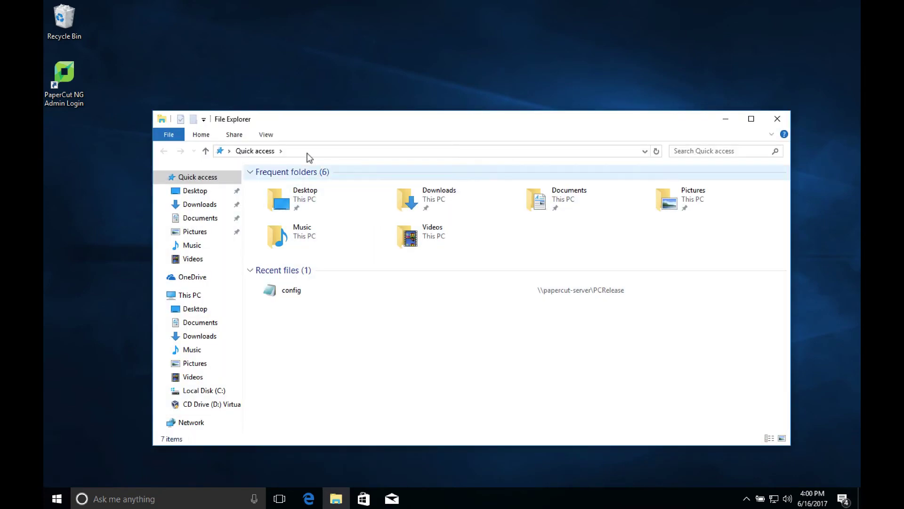
{"action": "left_click", "coordinate": [307, 151]}
{"action": "type", "text": "\\\\"}
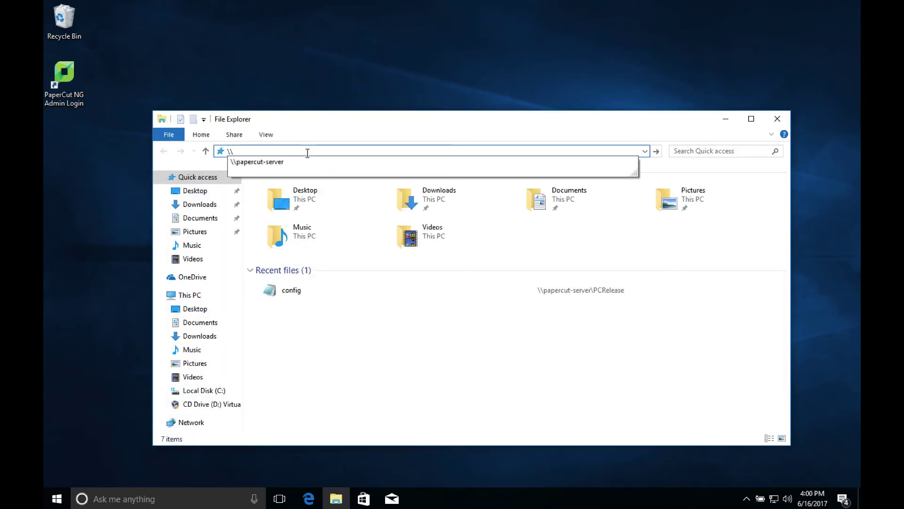
{"action": "type", "text": "papercut-server"}
{"action": "key", "text": "Return"}
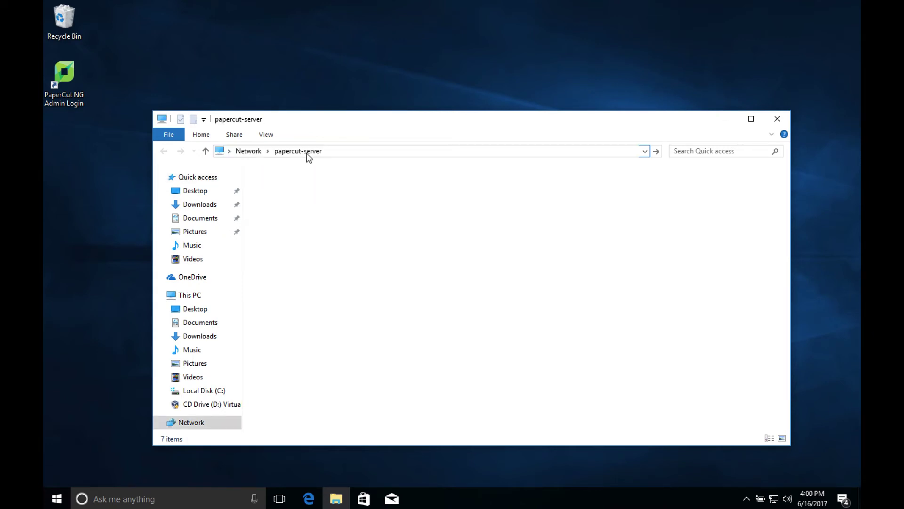
{"action": "double_click", "coordinate": [450, 222]}
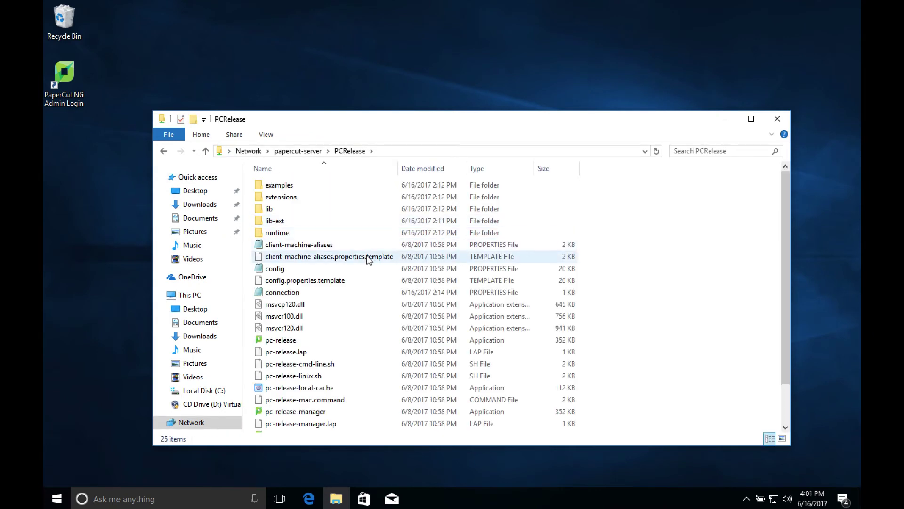
{"action": "left_click", "coordinate": [327, 272]}
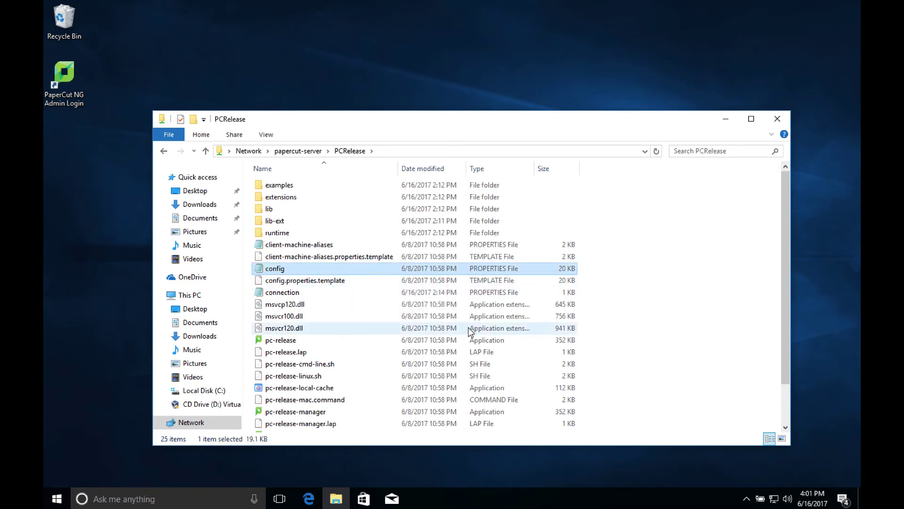
{"action": "double_click", "coordinate": [337, 270]}
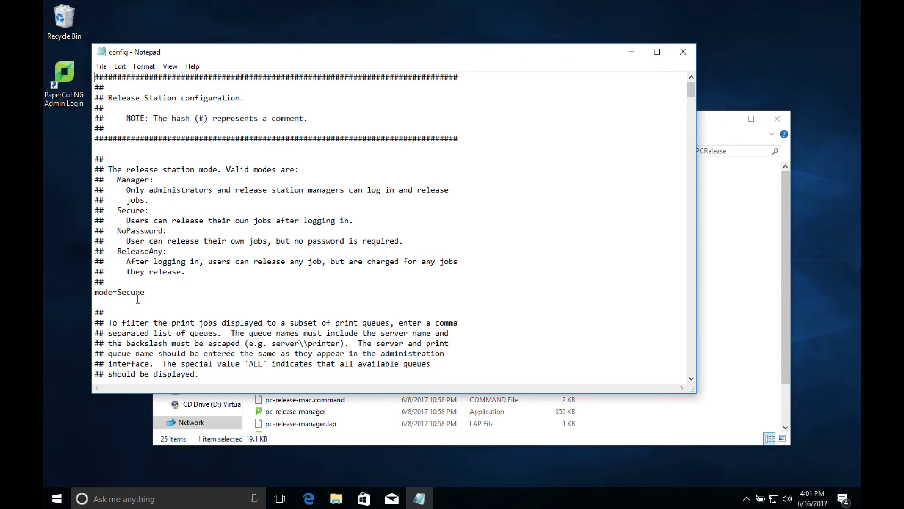
Scroll through the config file and highlight the default #title= and #logo-image= path values.
{"action": "left_click_drag", "start_coordinate": [691, 95], "coordinate": [692, 108]}
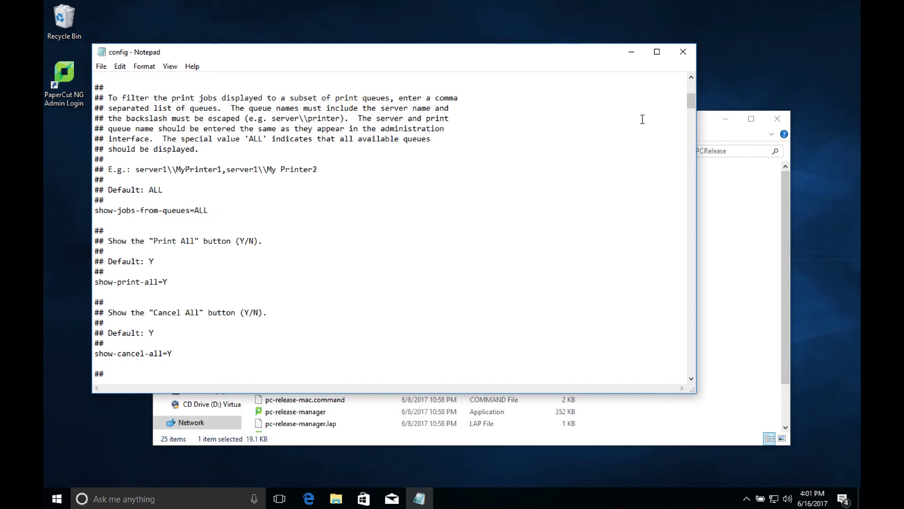
{"action": "left_click_drag", "start_coordinate": [692, 99], "coordinate": [689, 154]}
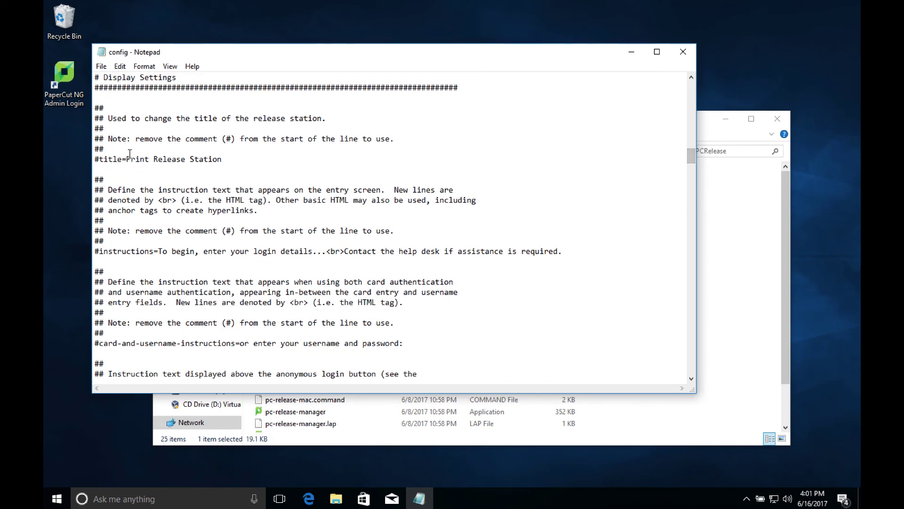
{"action": "left_click_drag", "start_coordinate": [127, 158], "coordinate": [228, 159]}
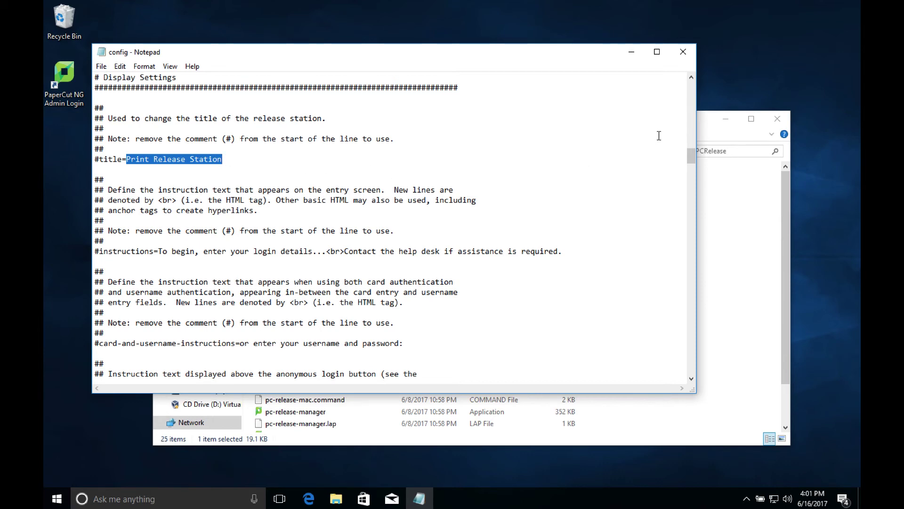
{"action": "left_click_drag", "start_coordinate": [689, 155], "coordinate": [689, 170]}
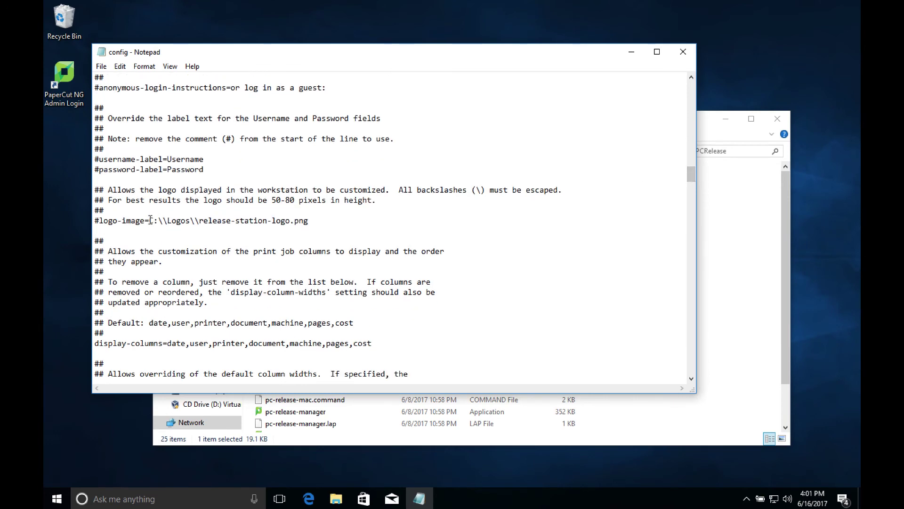
{"action": "left_click_drag", "start_coordinate": [149, 221], "coordinate": [312, 221]}
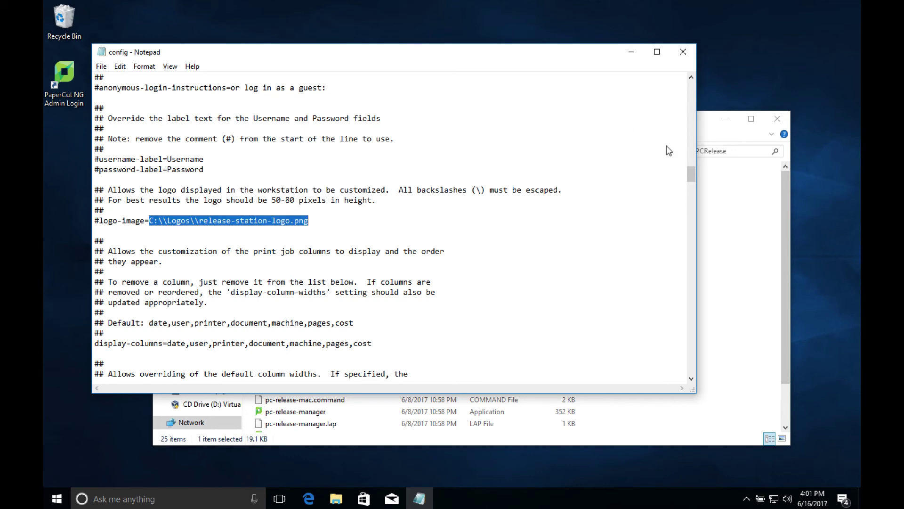
Under Find Me Printing Settings, enter papercut-server\ after releases-on=\\, correcting a mistyped server name.
{"action": "left_click", "coordinate": [705, 175]}
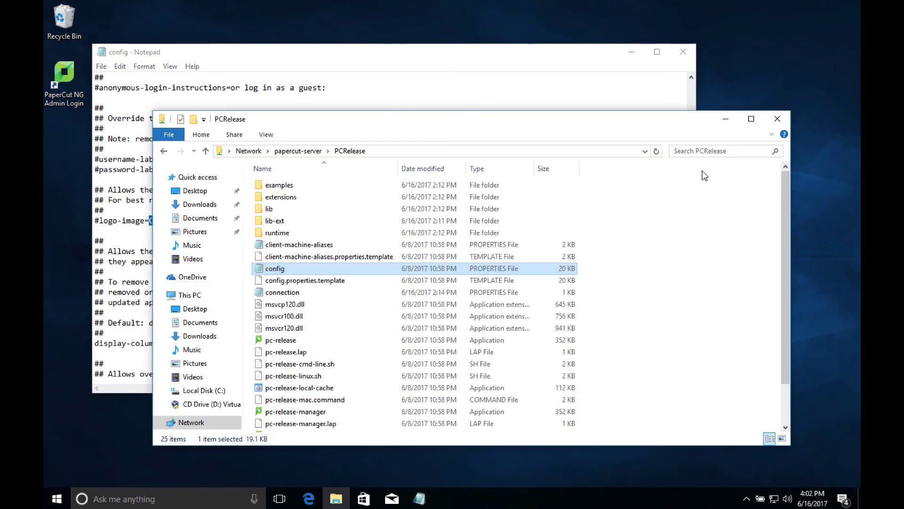
{"action": "left_click", "coordinate": [551, 76]}
{"action": "left_click_drag", "start_coordinate": [689, 165], "coordinate": [687, 246]}
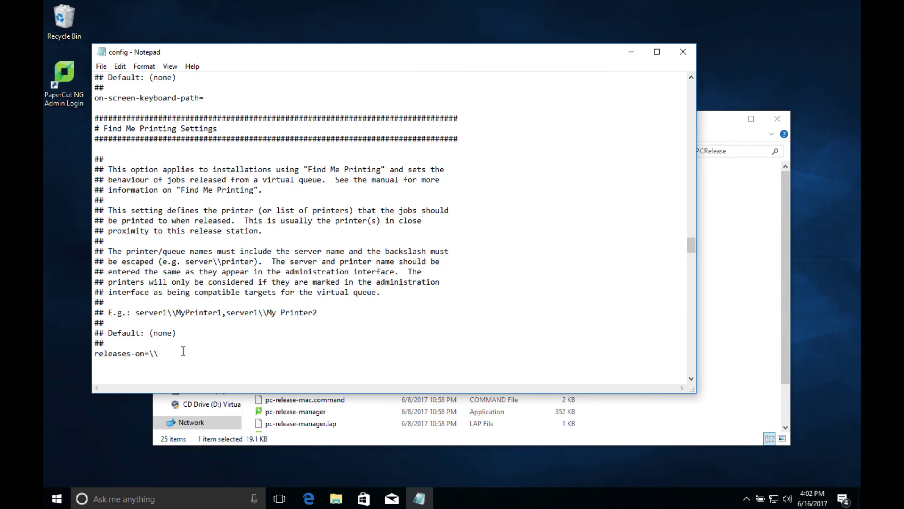
{"action": "left_click", "coordinate": [183, 351]}
{"action": "type", "text": "papercut-print"}
{"action": "key", "text": "BackSpace"}
{"action": "key", "text": "BackSpace"}
{"action": "type", "text": "server\\"}
Check the colour printer's name in the papercut-server share list and append library-color-printer.
{"action": "left_click", "coordinate": [707, 127]}
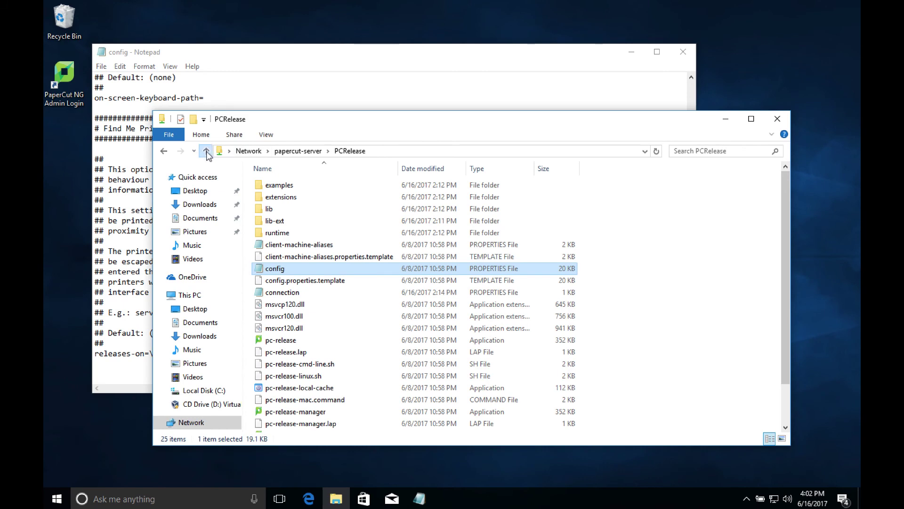
{"action": "left_click", "coordinate": [206, 151]}
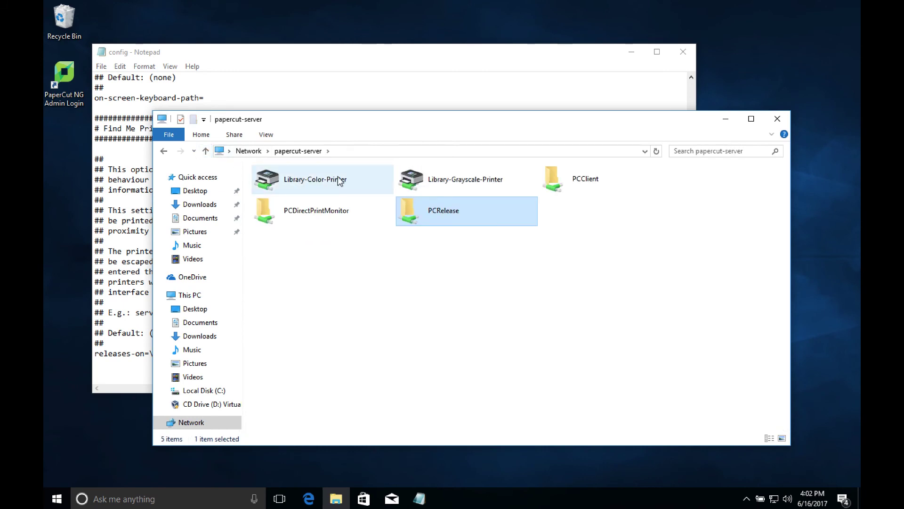
{"action": "left_click", "coordinate": [412, 67]}
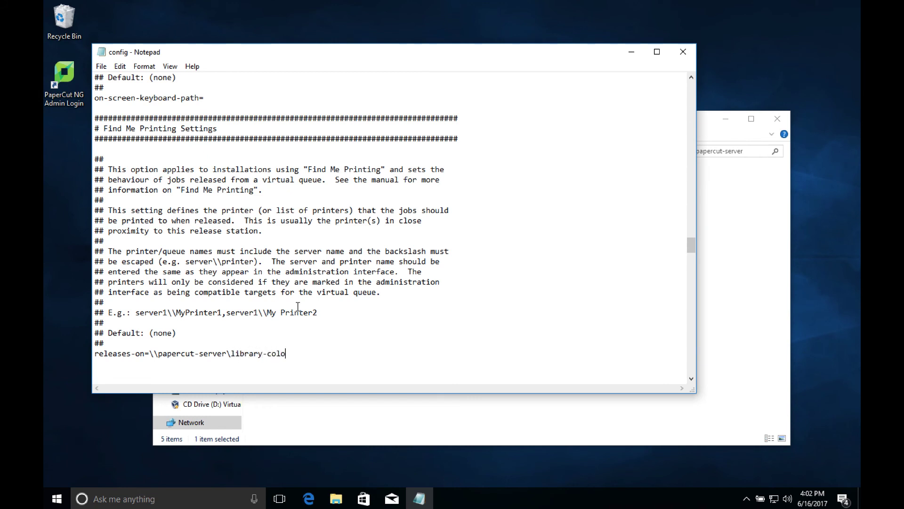
{"action": "type", "text": "library-color-printer"}
Remove the leading \\ and escape the separator so releases-on reads papercut-server\\library-color-printer.
{"action": "left_click", "coordinate": [158, 354]}
{"action": "key", "text": "BackSpace"}
{"action": "key", "text": "BackSpace"}
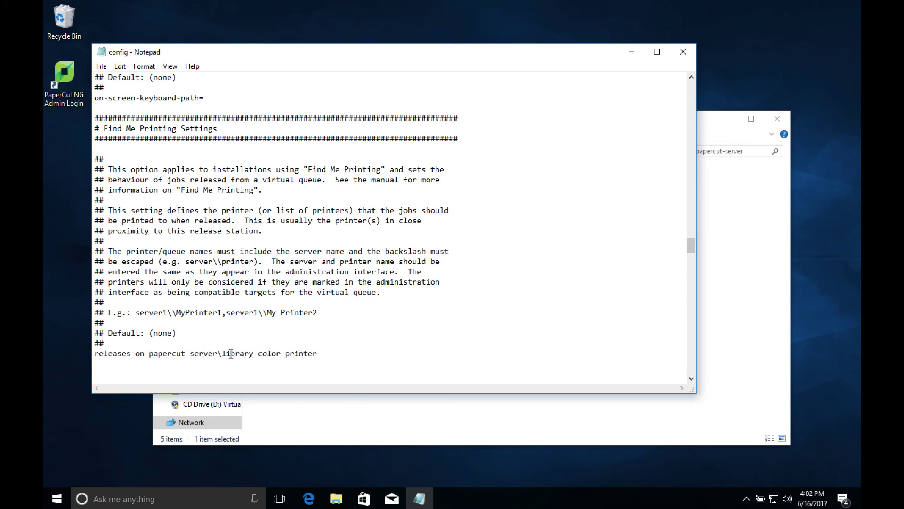
{"action": "left_click", "coordinate": [224, 353]}
{"action": "type", "text": "\\"}
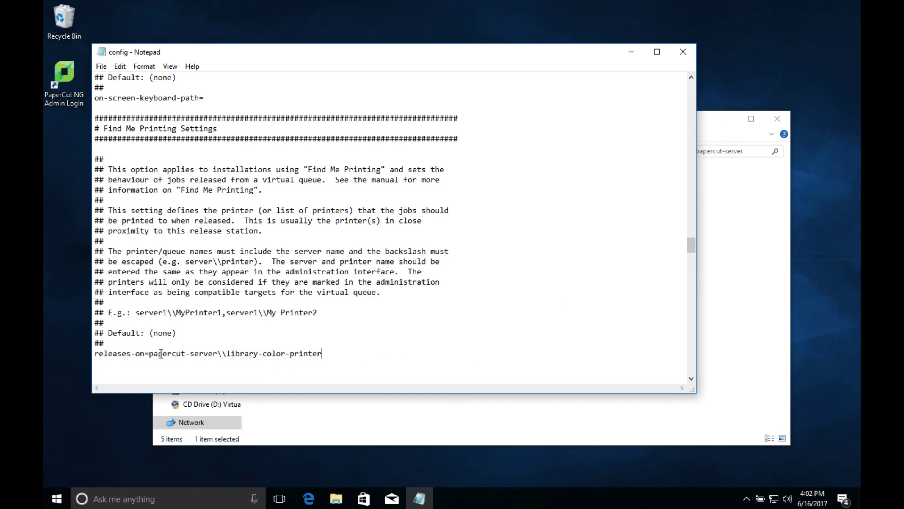
{"action": "left_click_drag", "start_coordinate": [149, 353], "coordinate": [337, 356]}
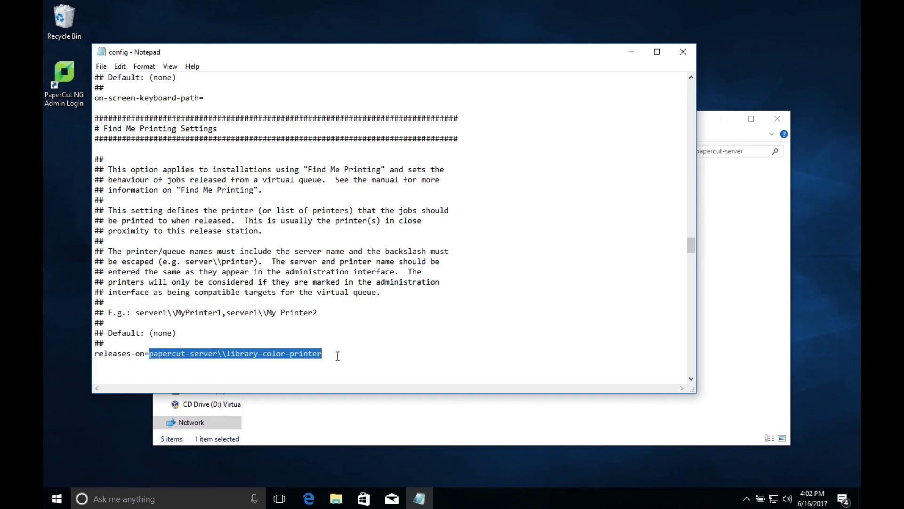
{"action": "left_click", "coordinate": [460, 331]}
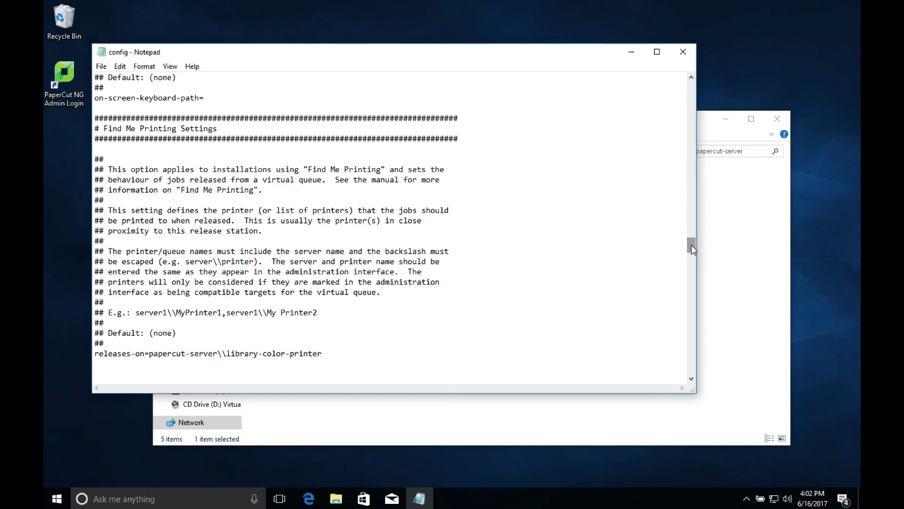